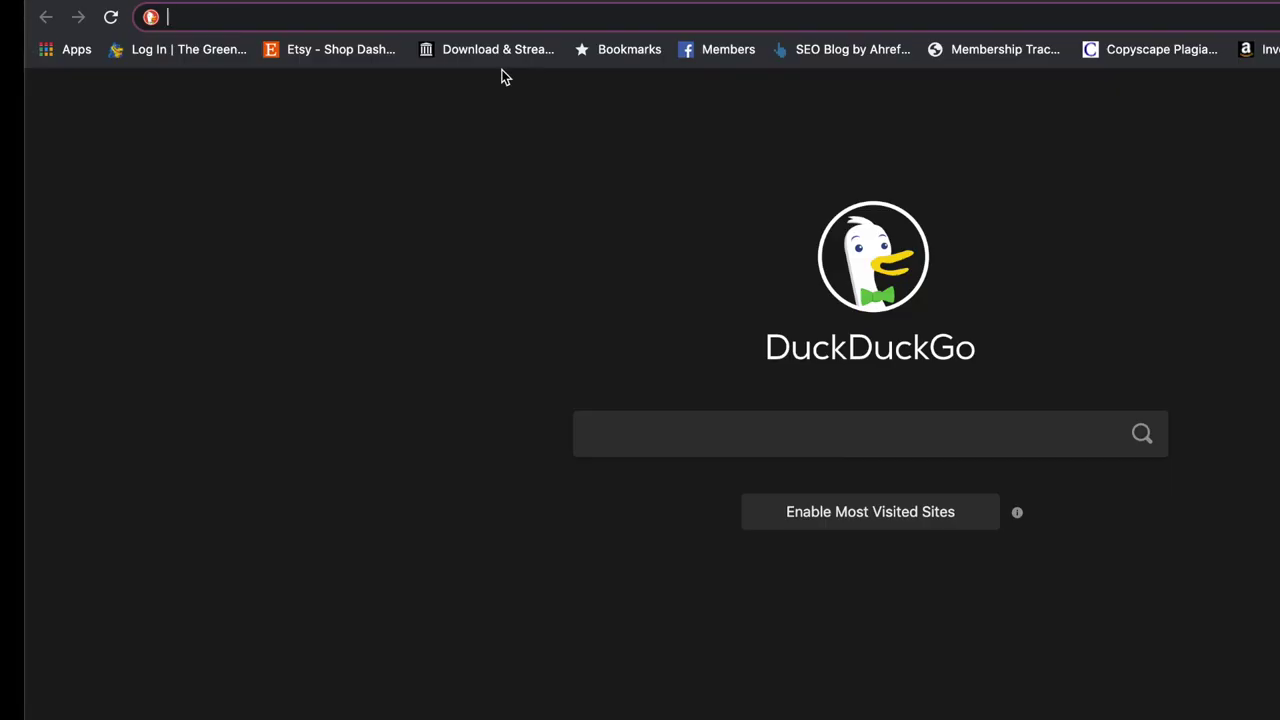
Go to the Rollo printer setup page, download the Mac driver from the Install Driver section, and open the downloaded disk image.
text(roll)
key(Return)
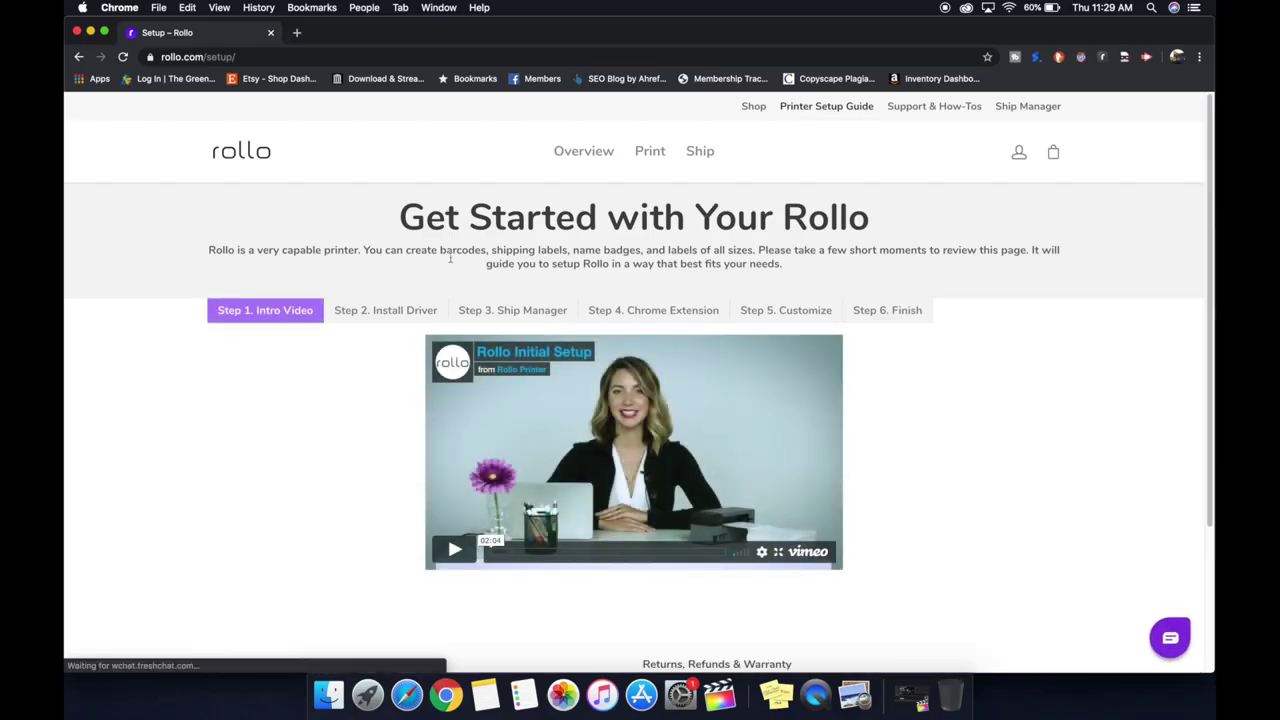
scroll(517, 345, down, 5)
scroll(381, 282, up, 3)
click(385, 205)
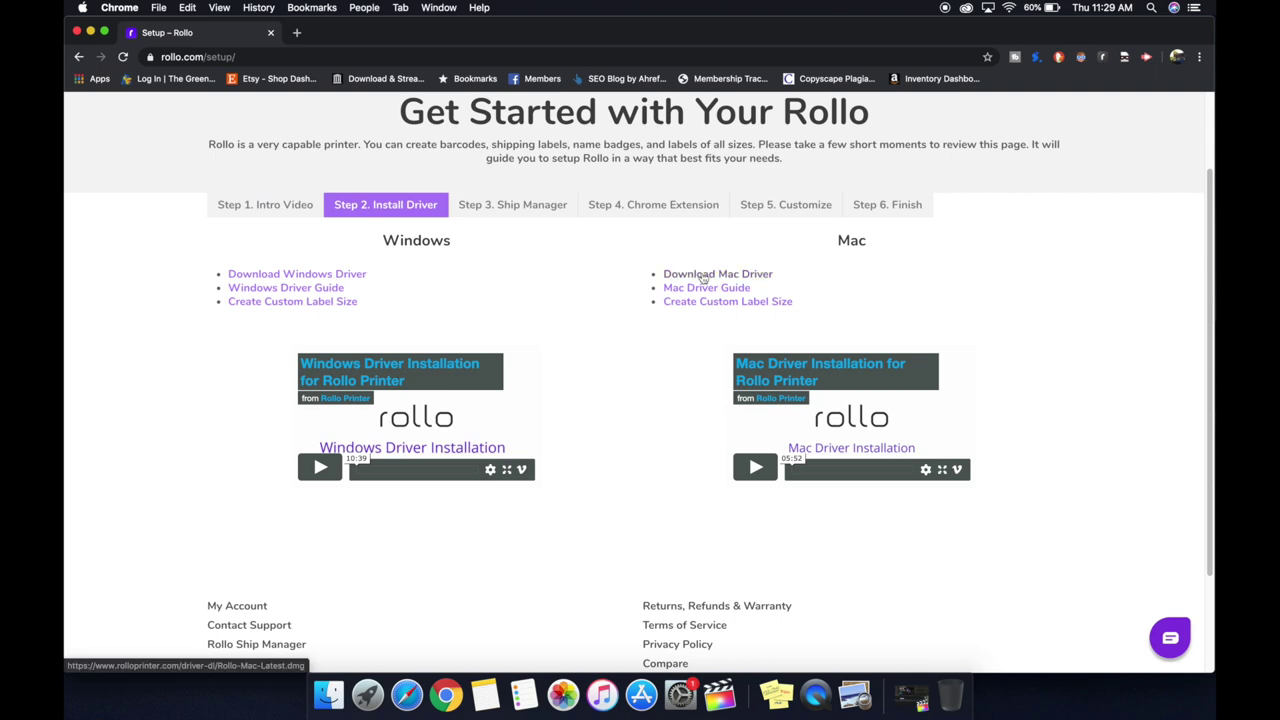
click(703, 274)
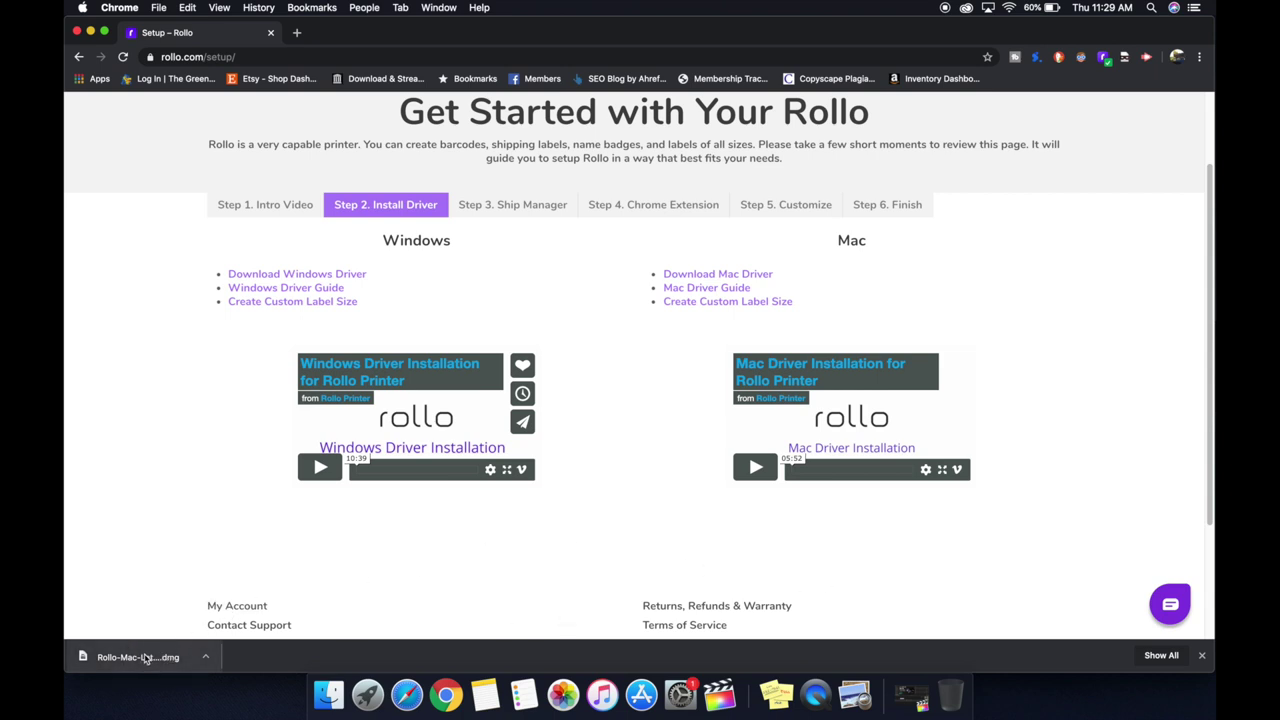
click(172, 657)
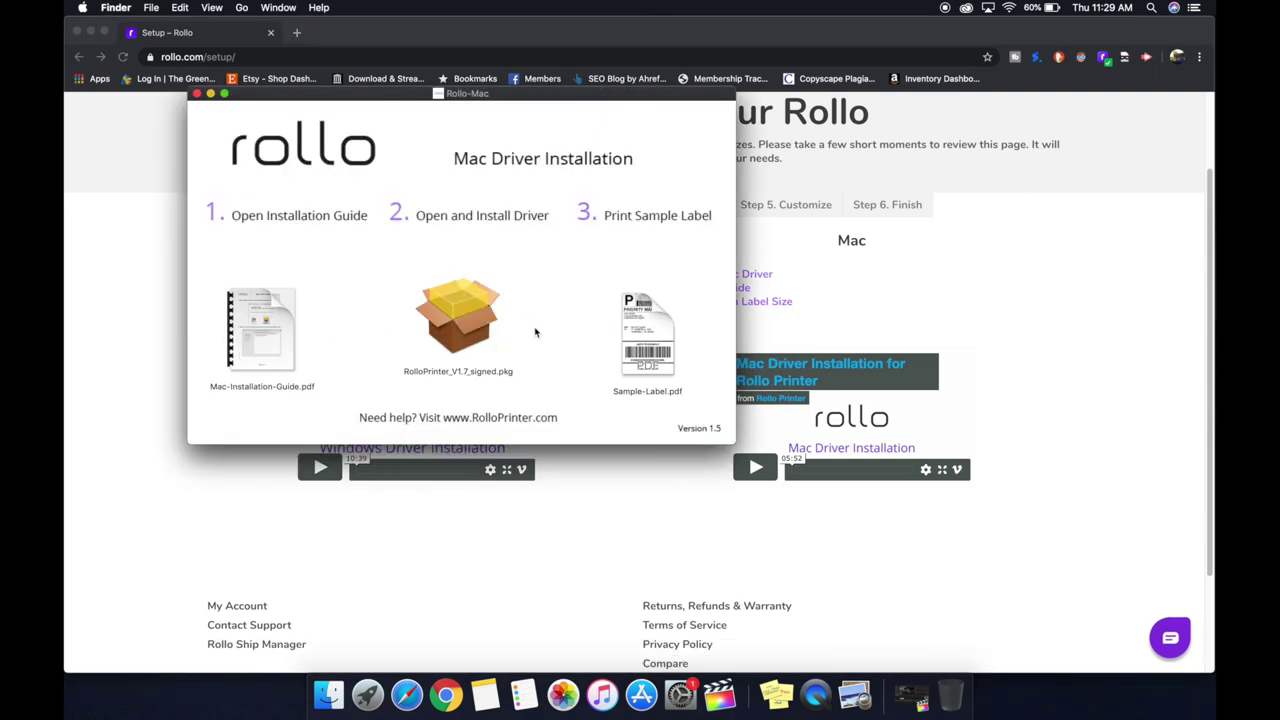
Read through Mac-Installation-Guide.pdf from the driver disk image and close it.
double_click(275, 328)
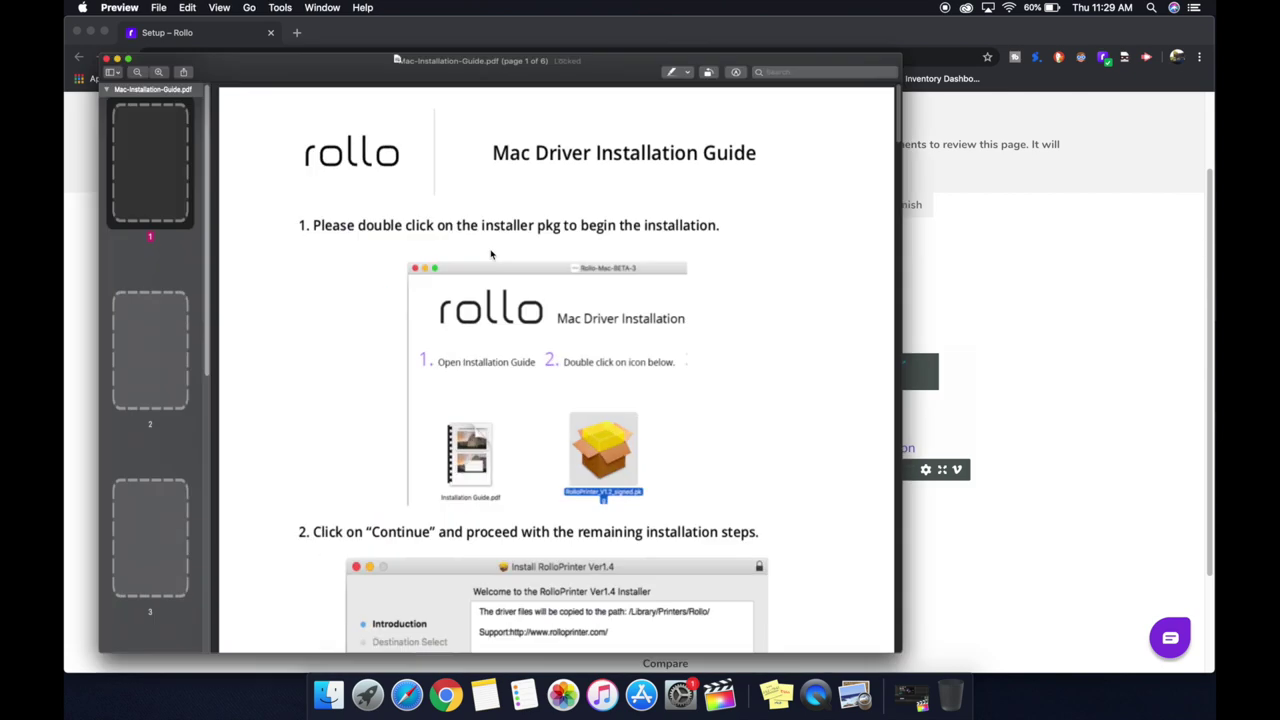
scroll(589, 228, down, 20)
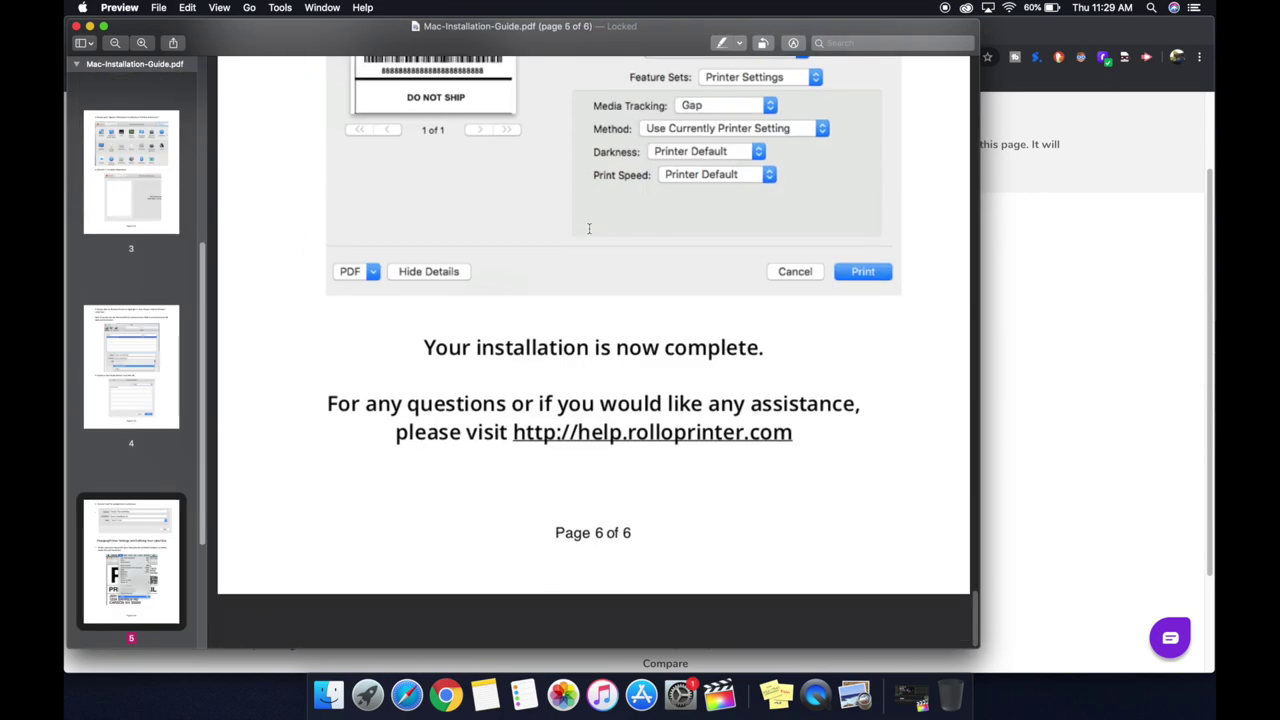
scroll(589, 228, up, 20)
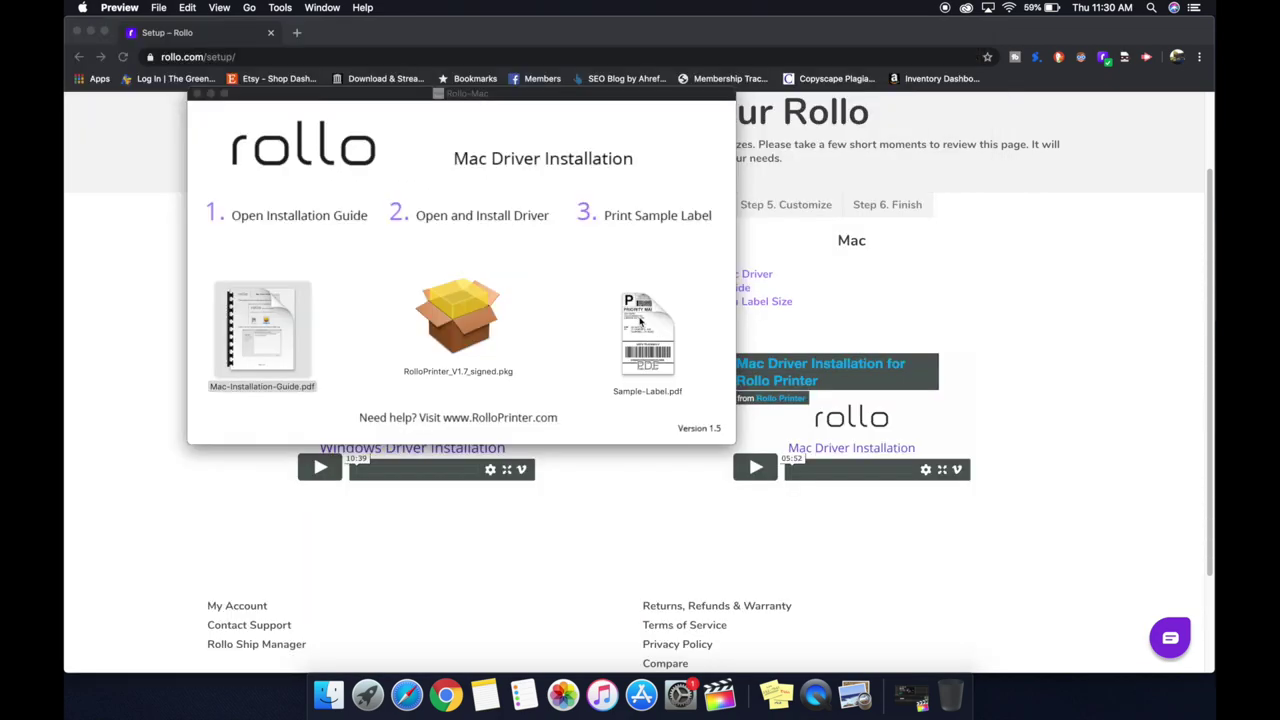
key(super+w)
Open Sample-Label.pdf from the driver disk image, minimize it, and return to the Rollo-Mac window.
double_click(628, 337)
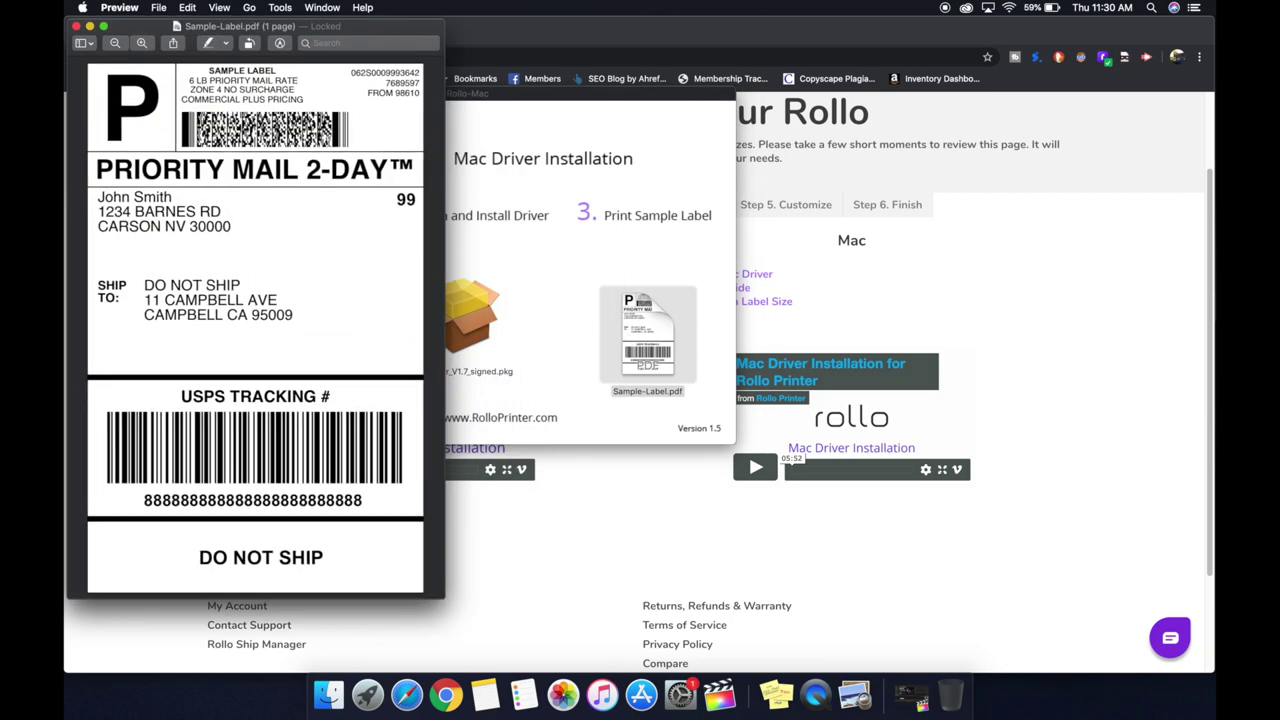
click(76, 26)
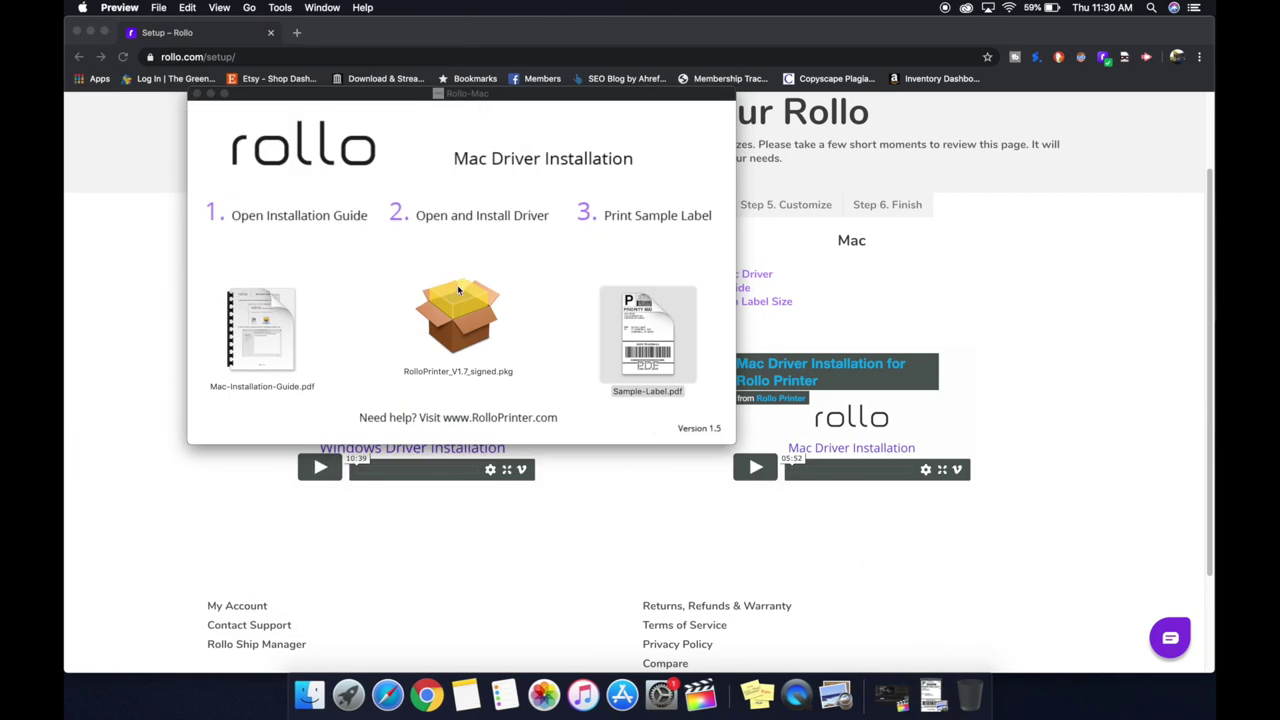
click(515, 270)
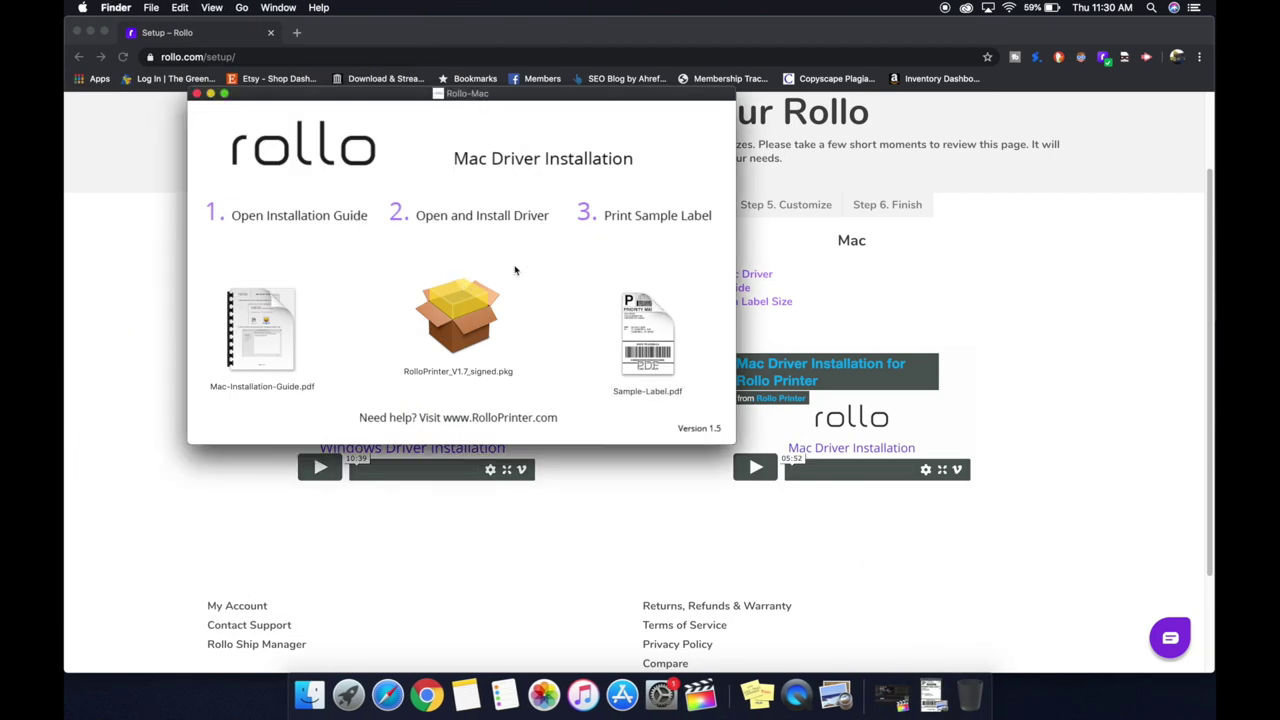
Install the RolloPrinter_V1.7_signed.pkg driver with the standard installation on Macintosh HD and close the installer.
double_click(466, 321)
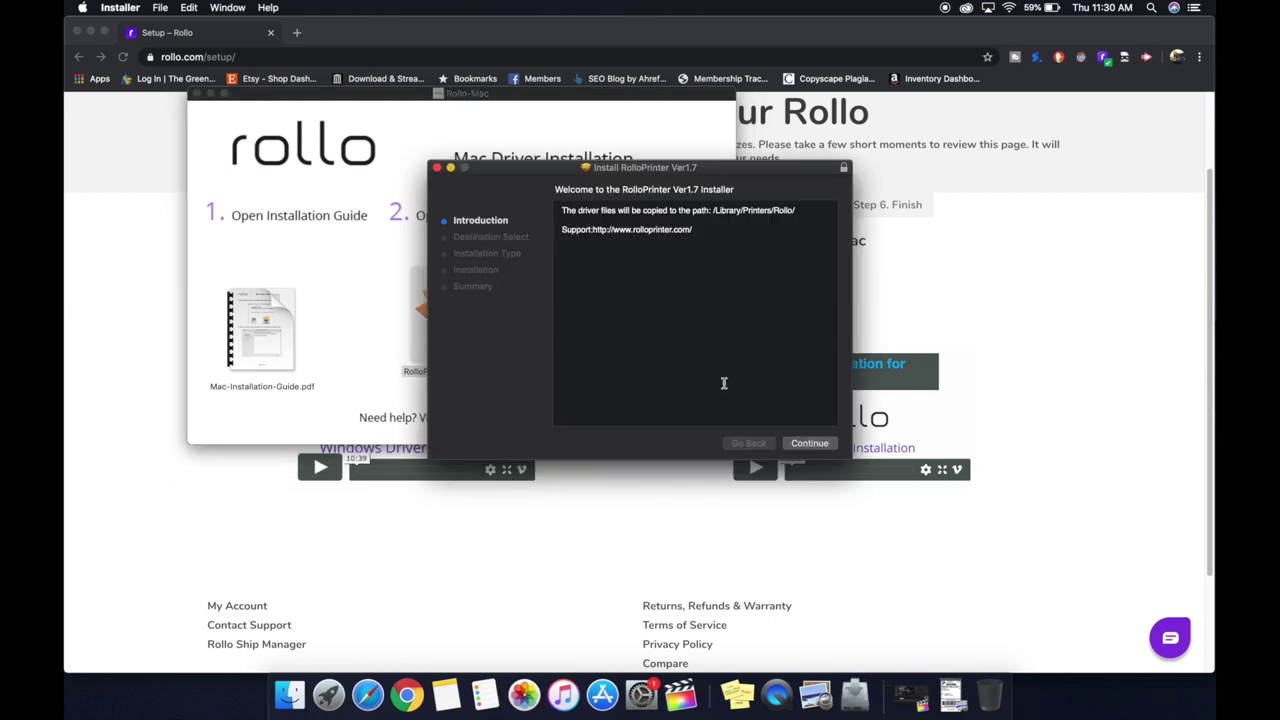
click(825, 445)
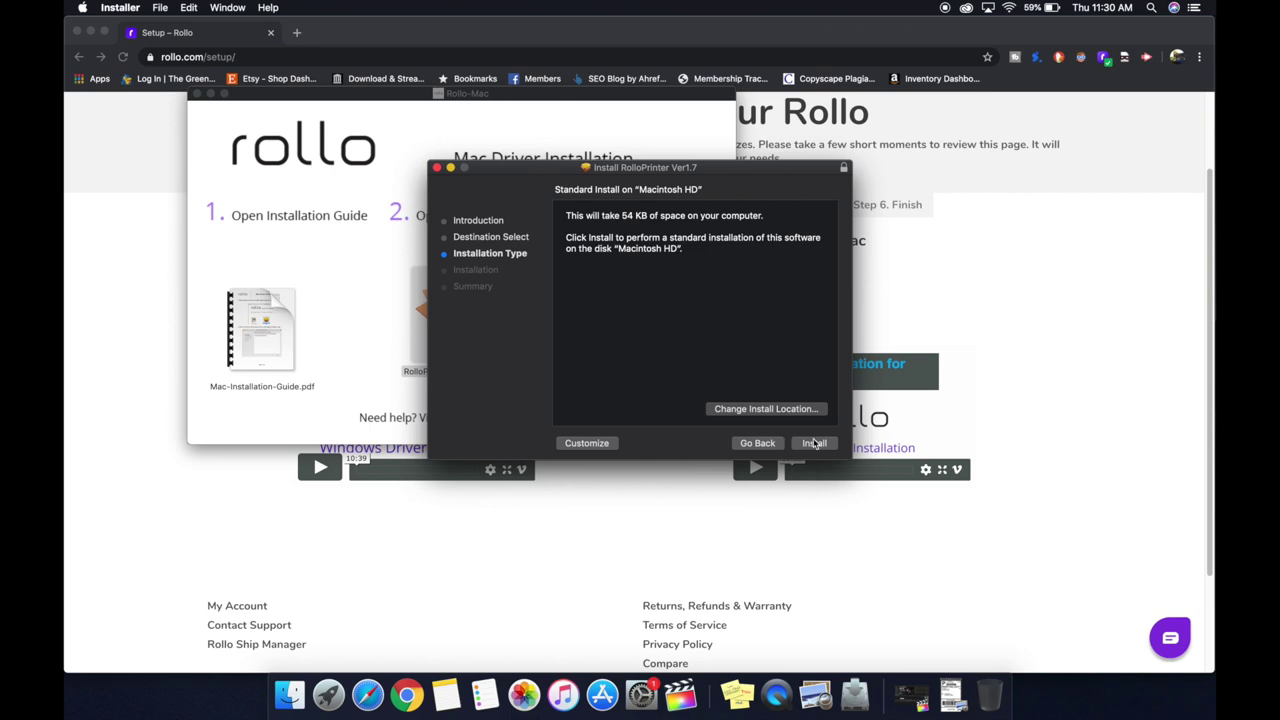
click(818, 443)
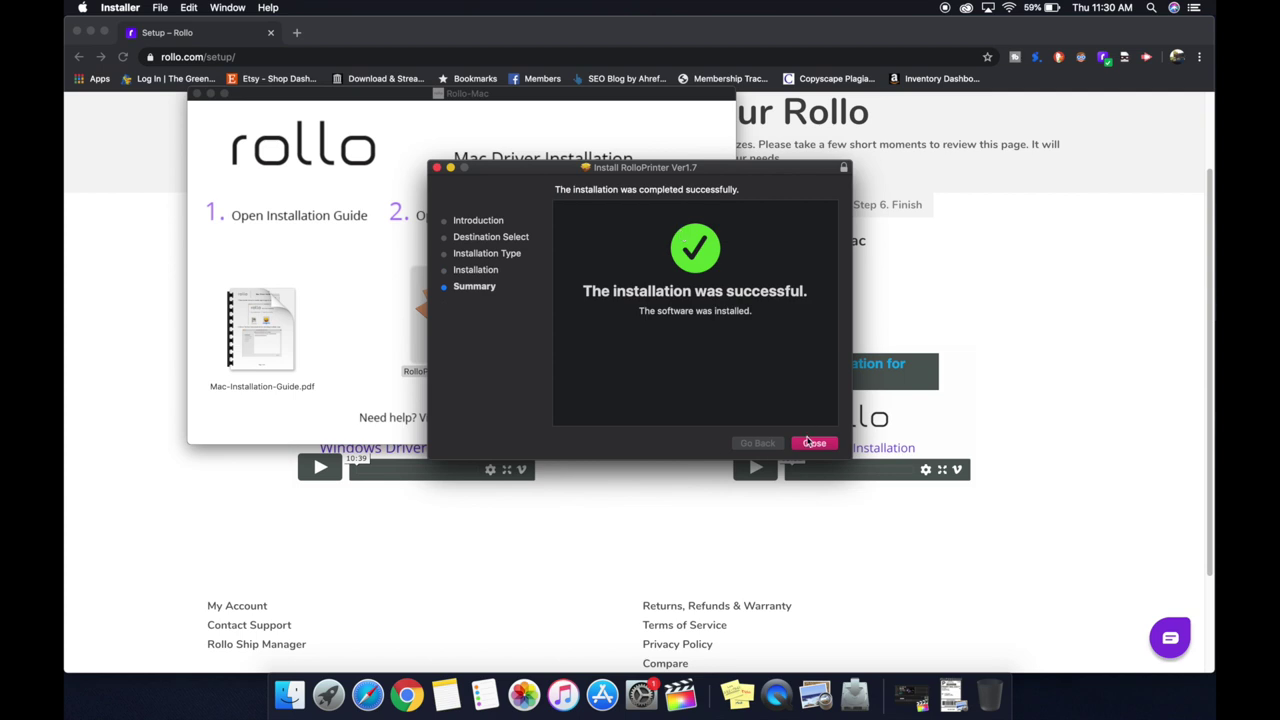
click(810, 443)
click(697, 249)
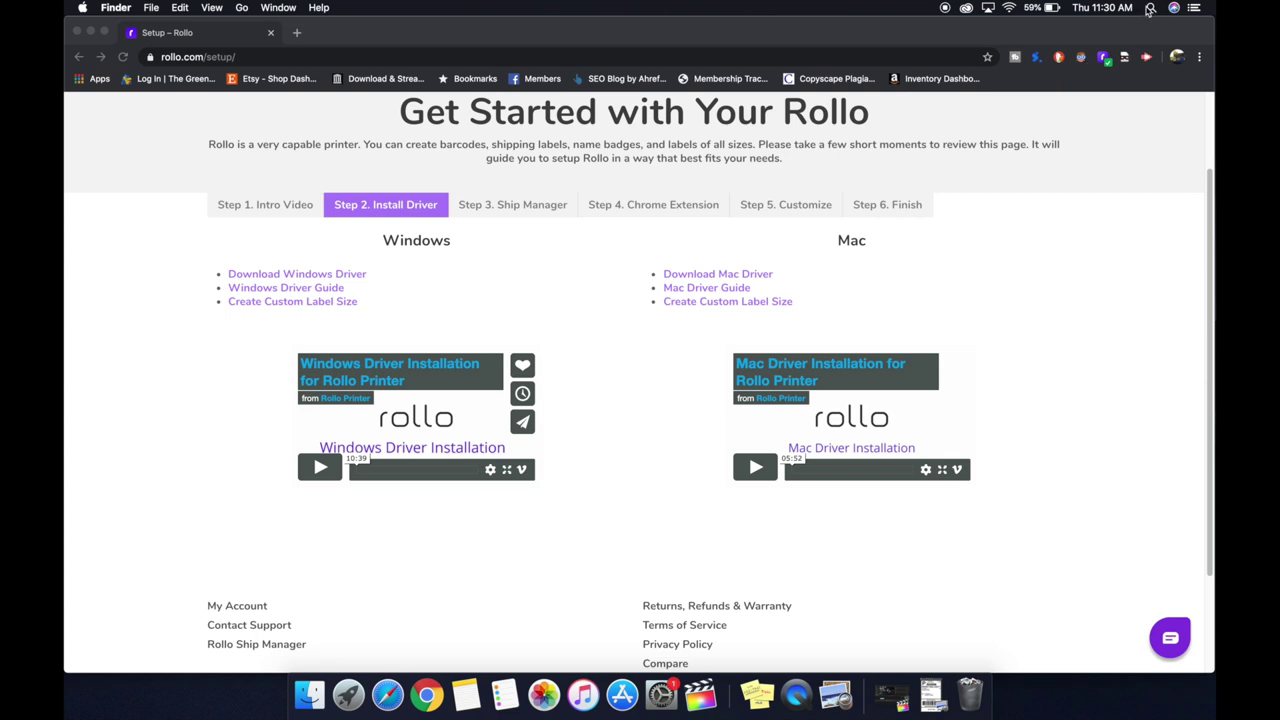
Search the Mac for "print" and open the Printers & Scanners preferences.
click(1150, 9)
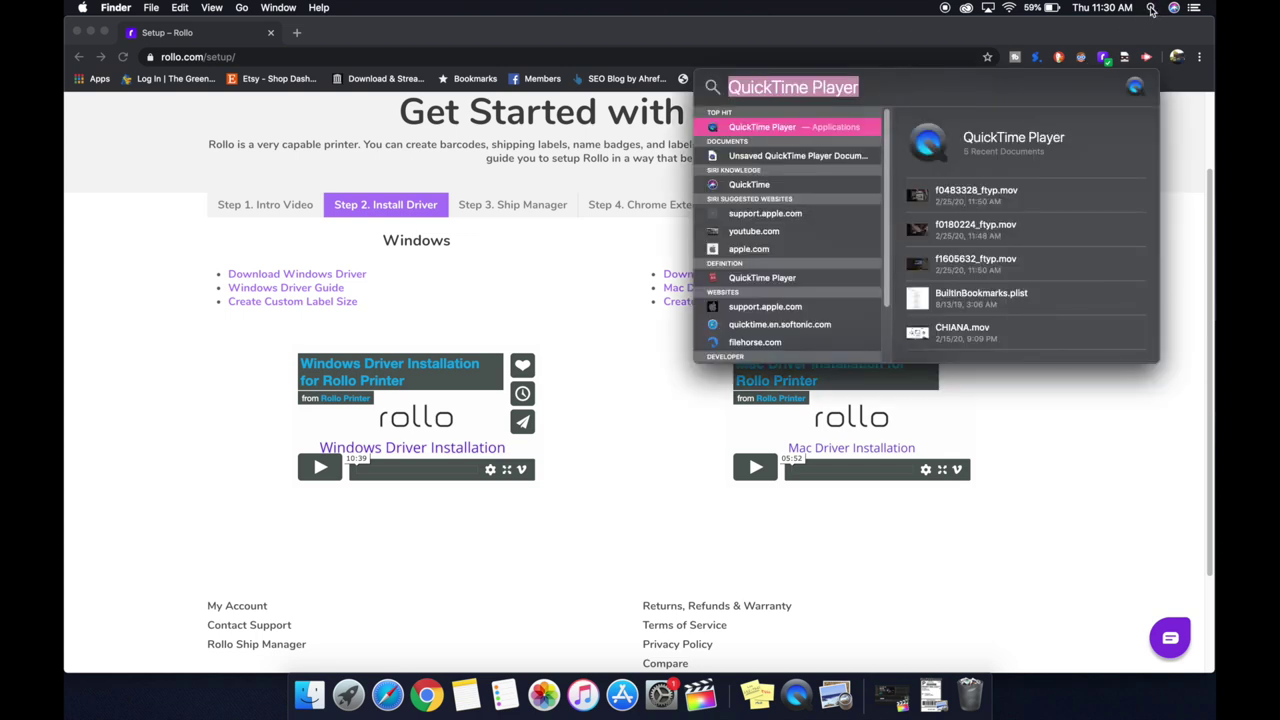
key(BackSpace)
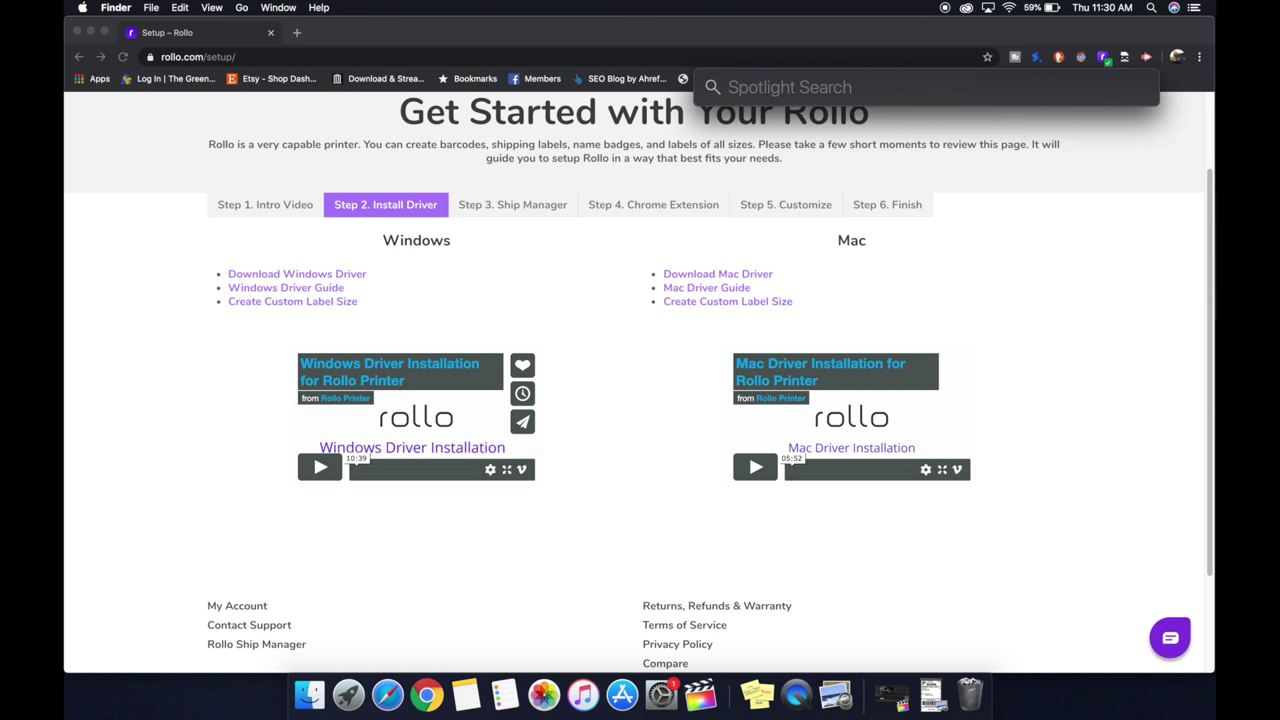
text(print)
key(Return)
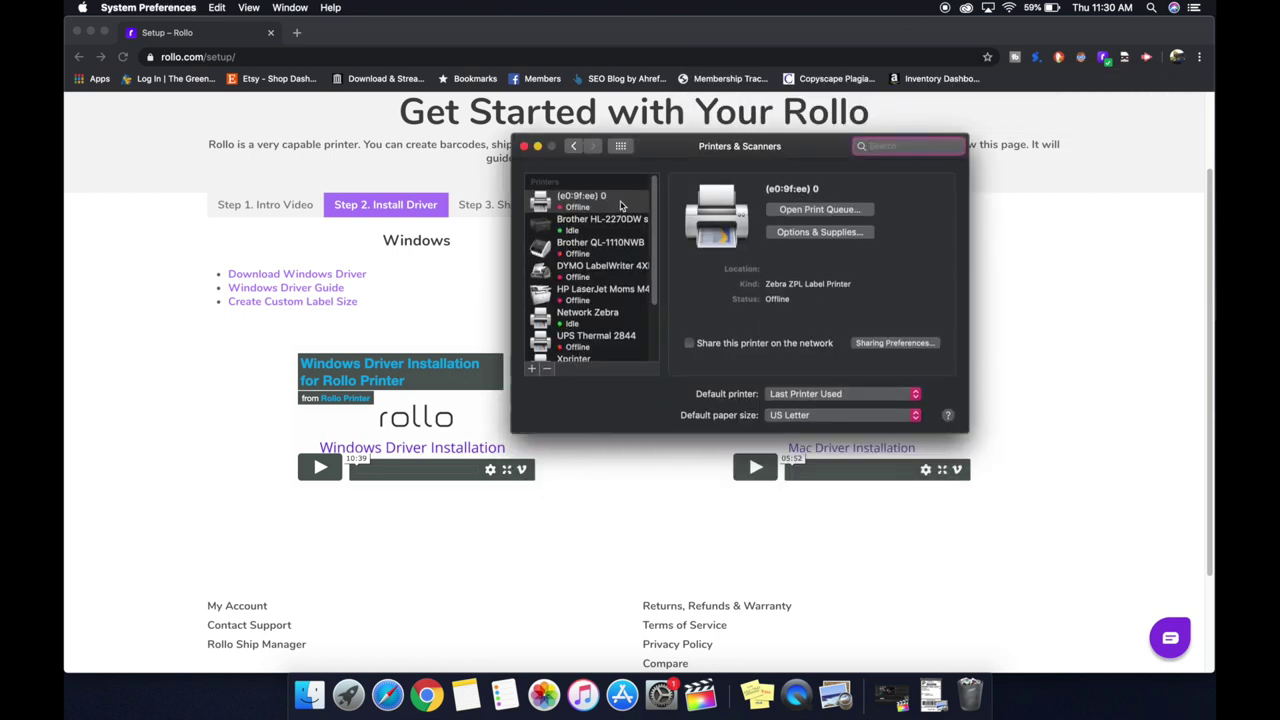
Start adding a new printer and select the USB device Printer ThermalPrinter.
click(533, 369)
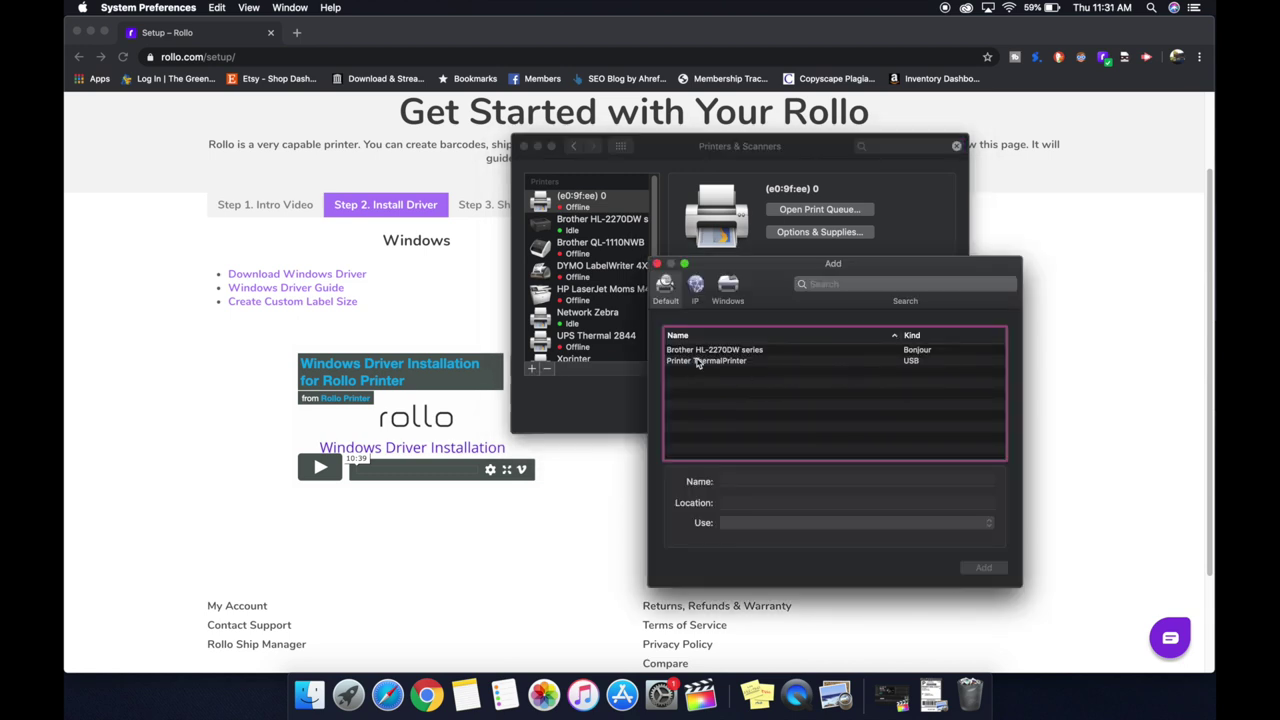
click(697, 362)
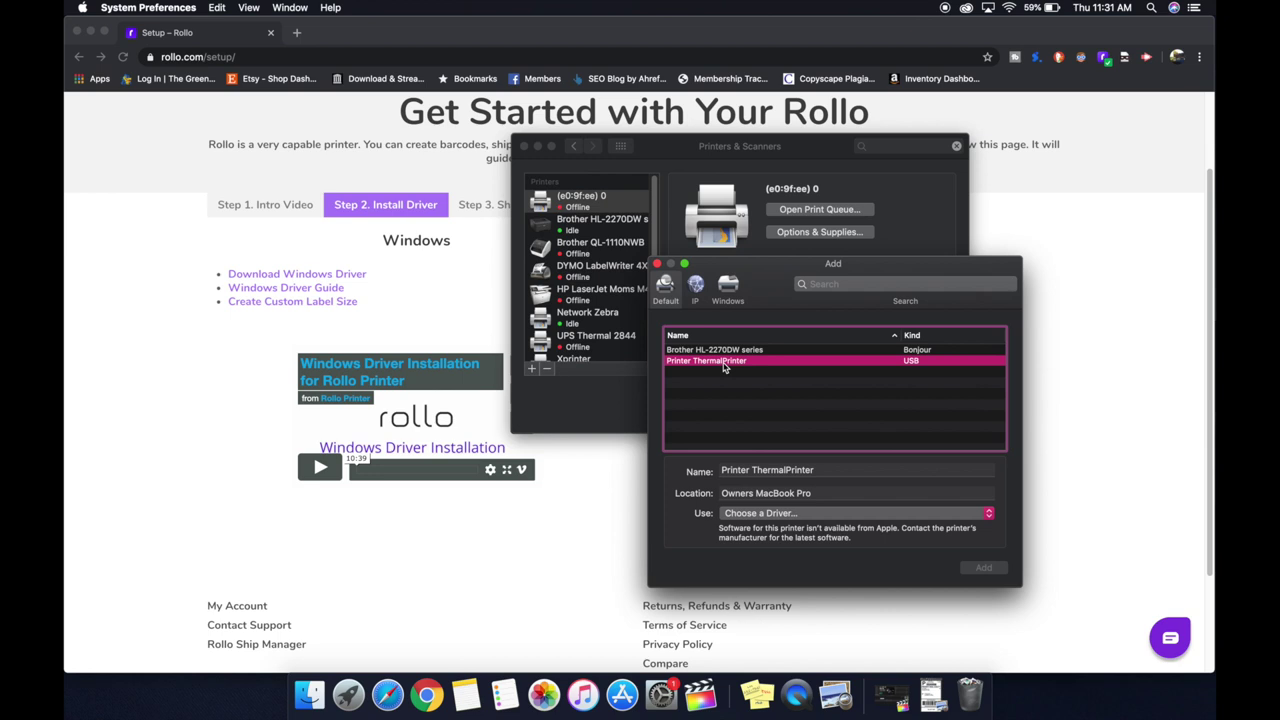
click(704, 351)
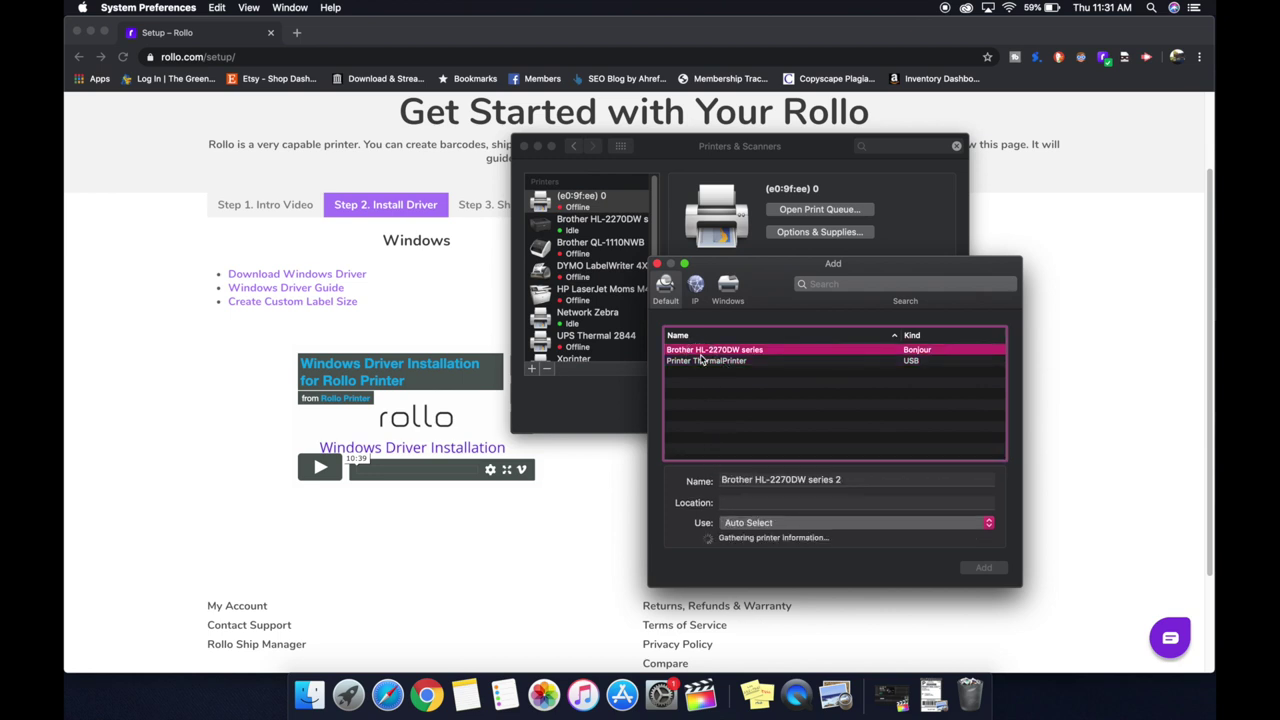
click(703, 363)
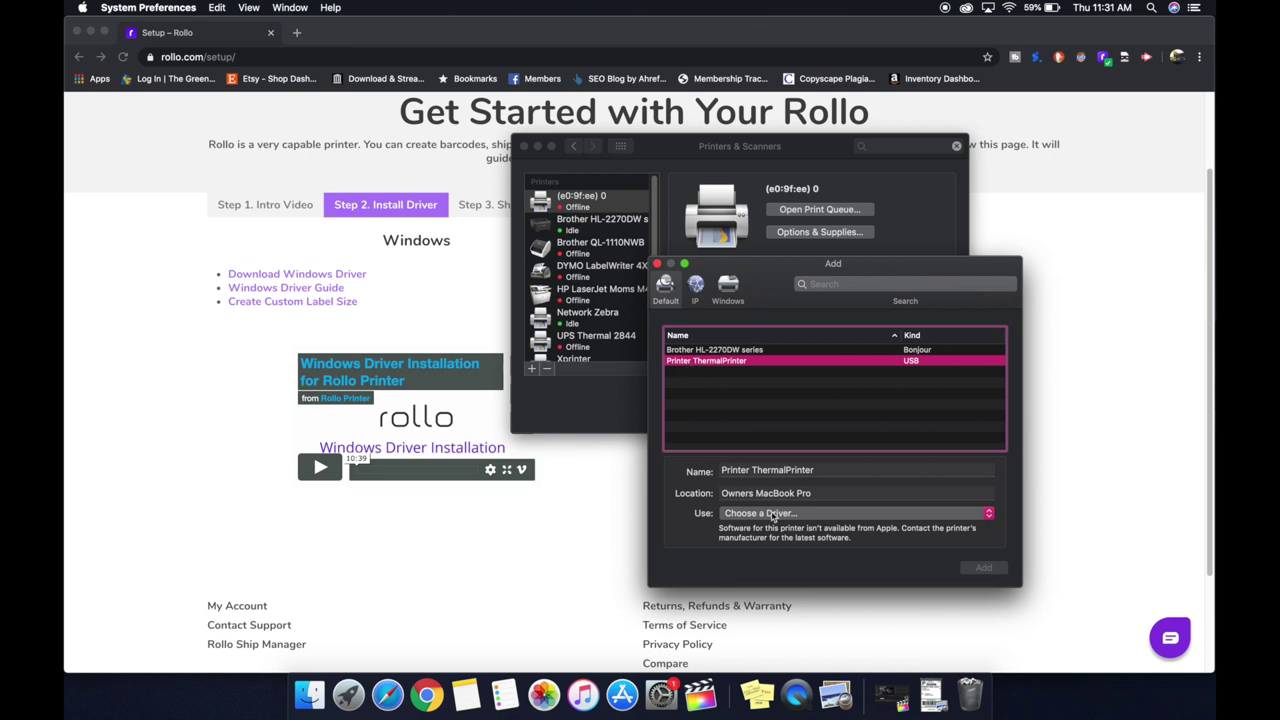
Find "rollo" in the printer software list, assign the Rollo Printer driver to the thermal printer, and add it.
click(767, 514)
click(745, 546)
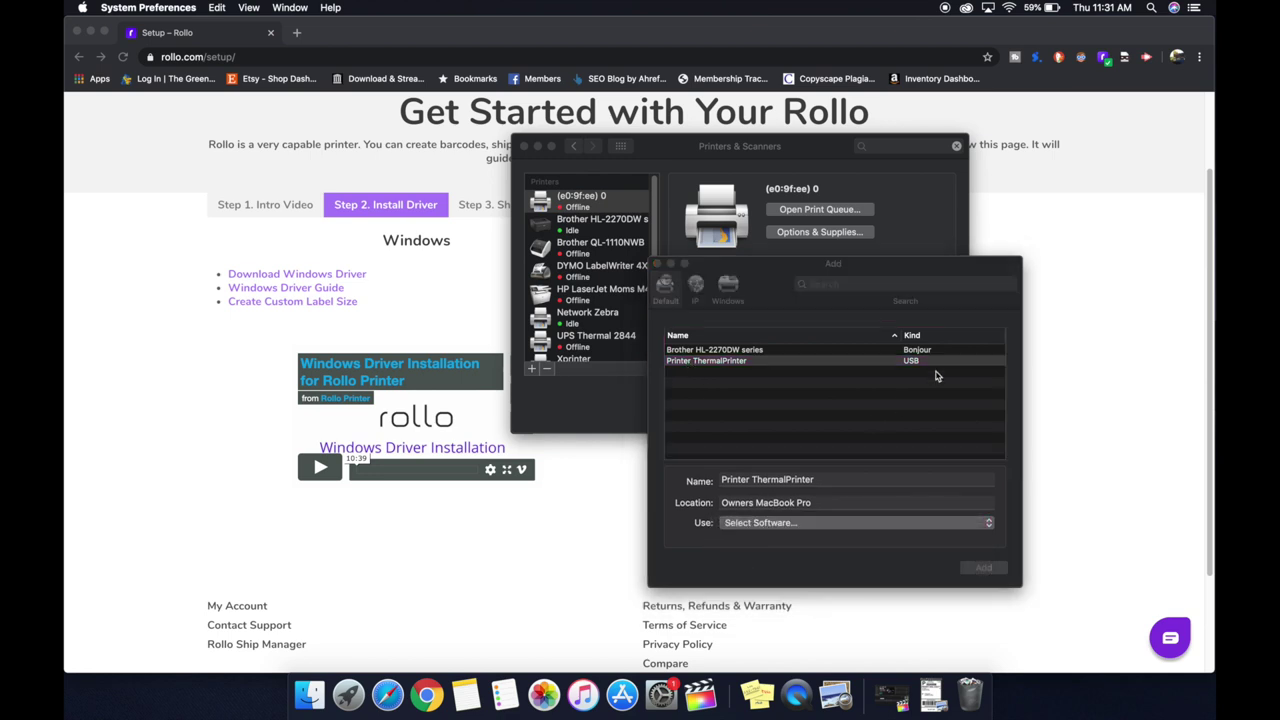
text(rollo)
click(555, 172)
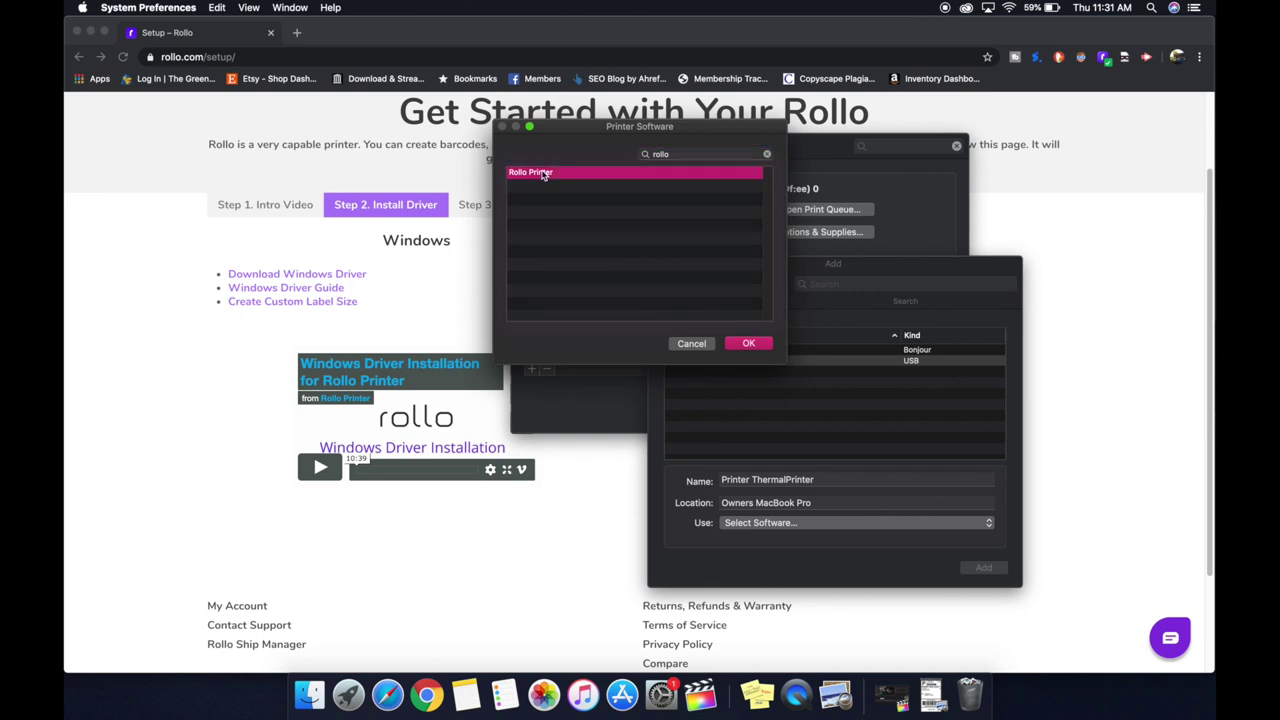
click(748, 343)
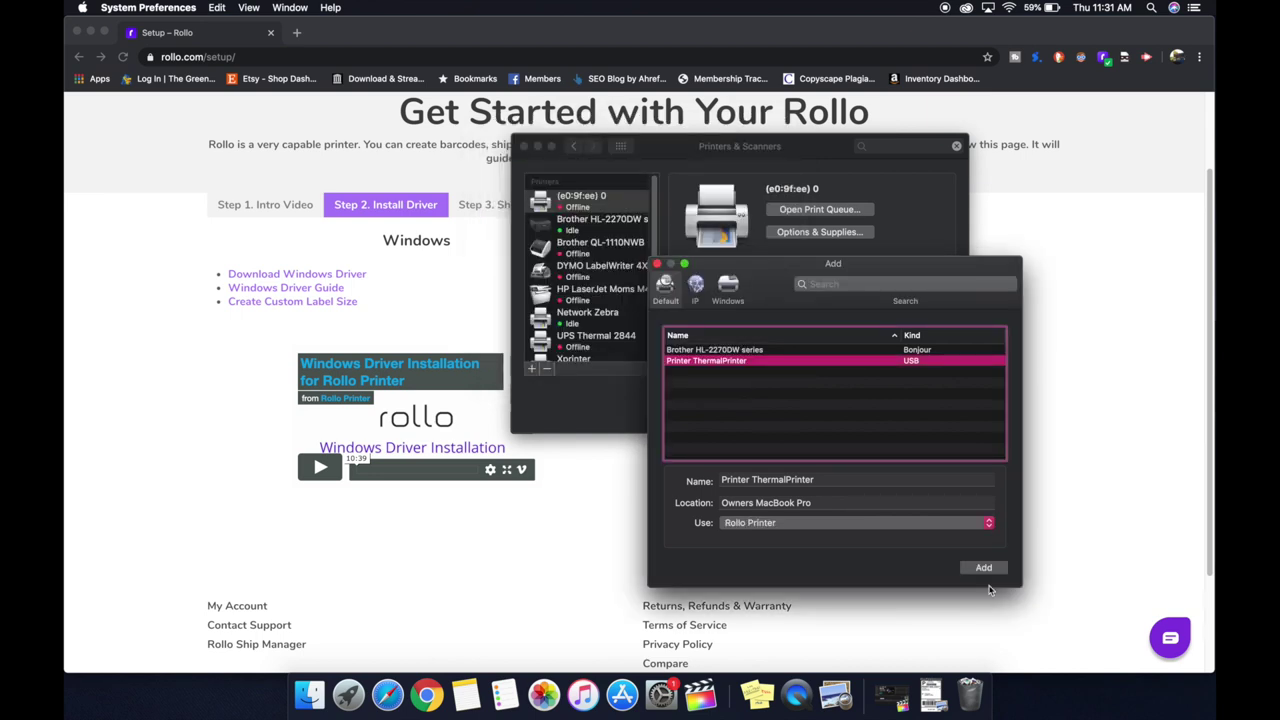
click(984, 567)
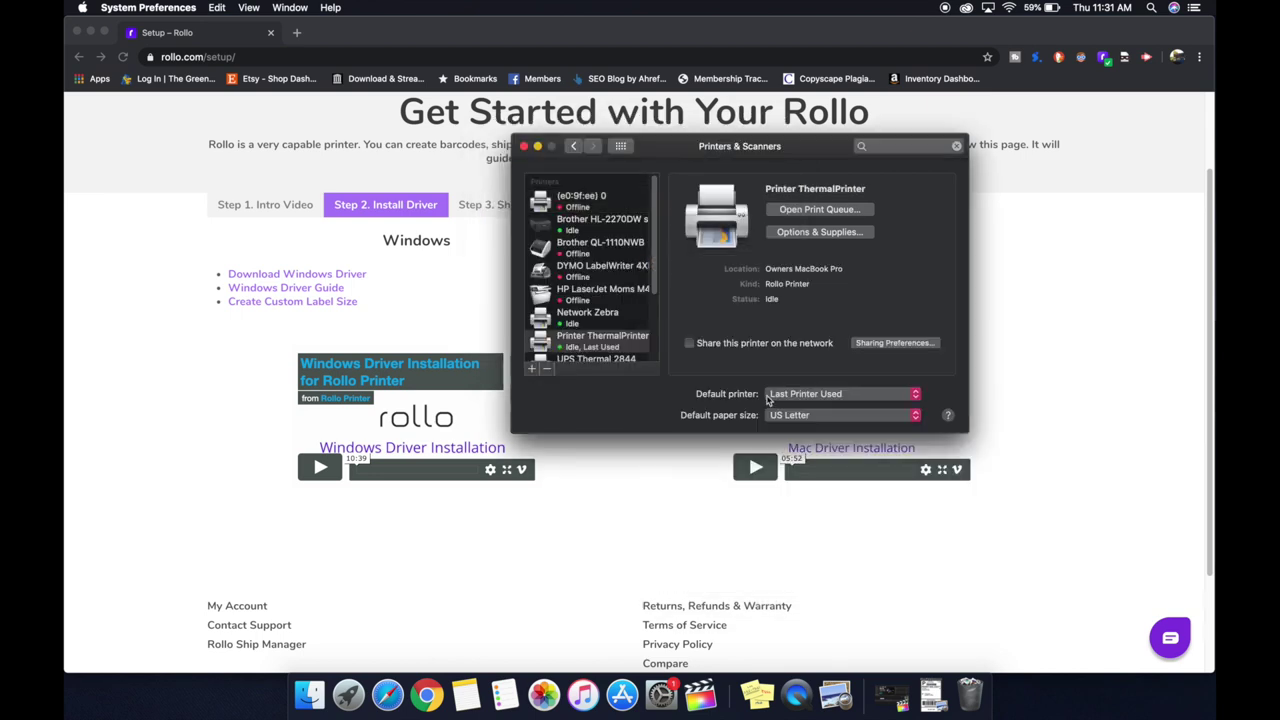
Rename the newly added thermal printer to ROLLO.
right_click(597, 344)
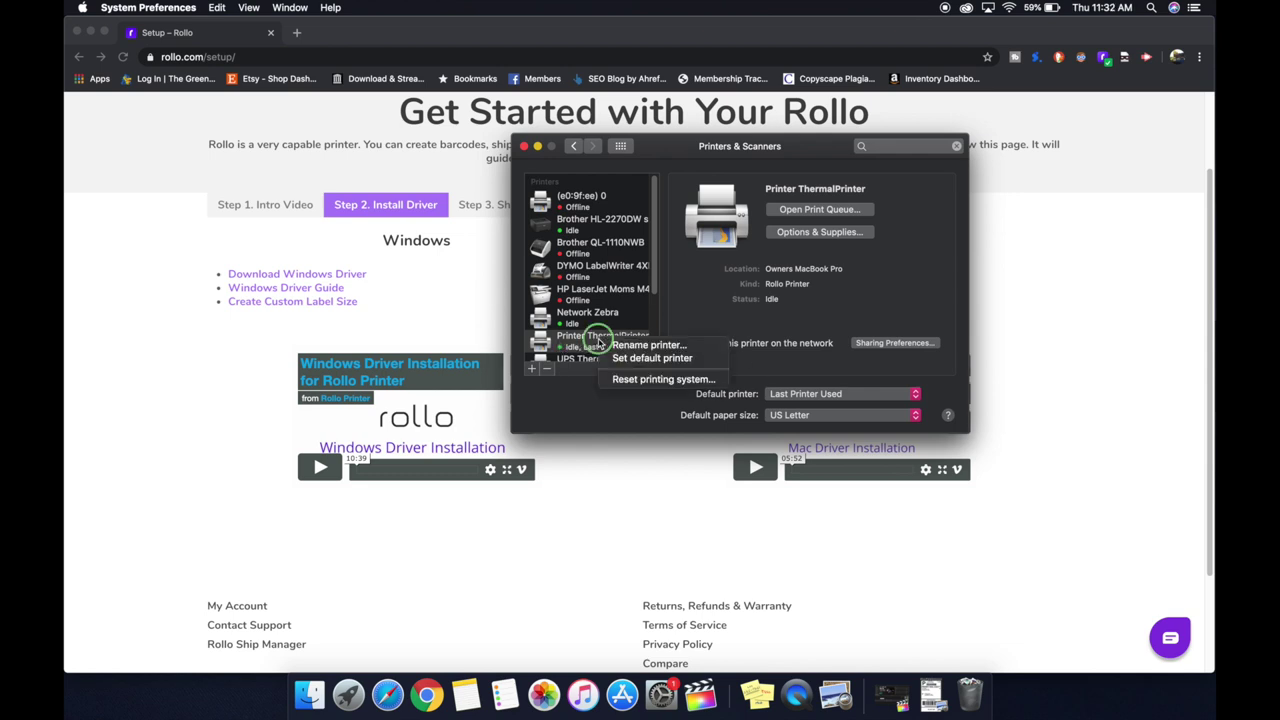
click(617, 350)
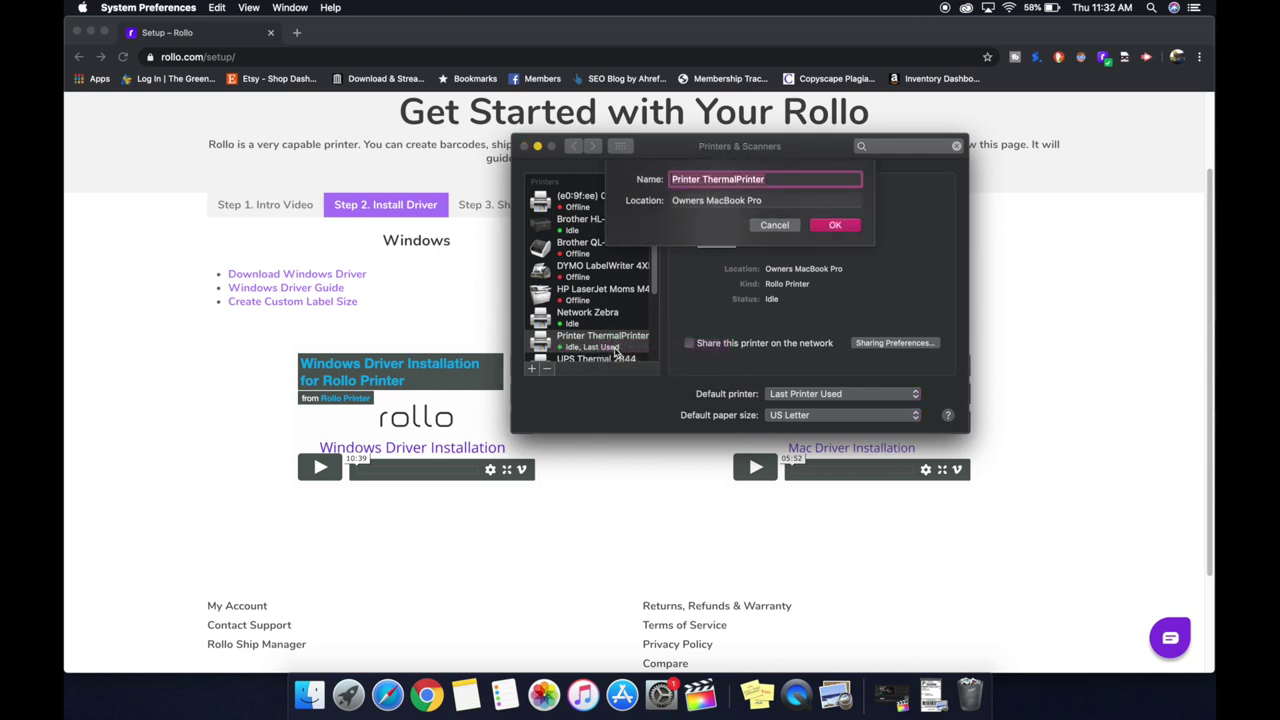
text(ROLLO)
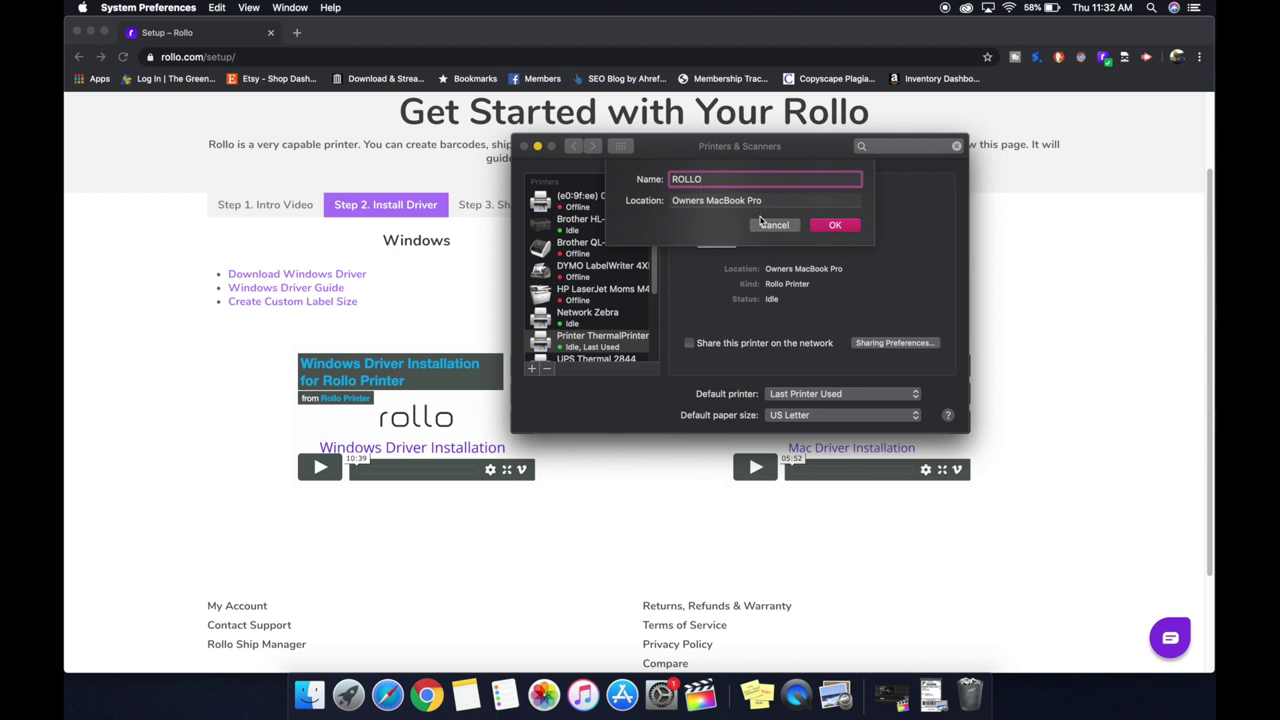
click(832, 225)
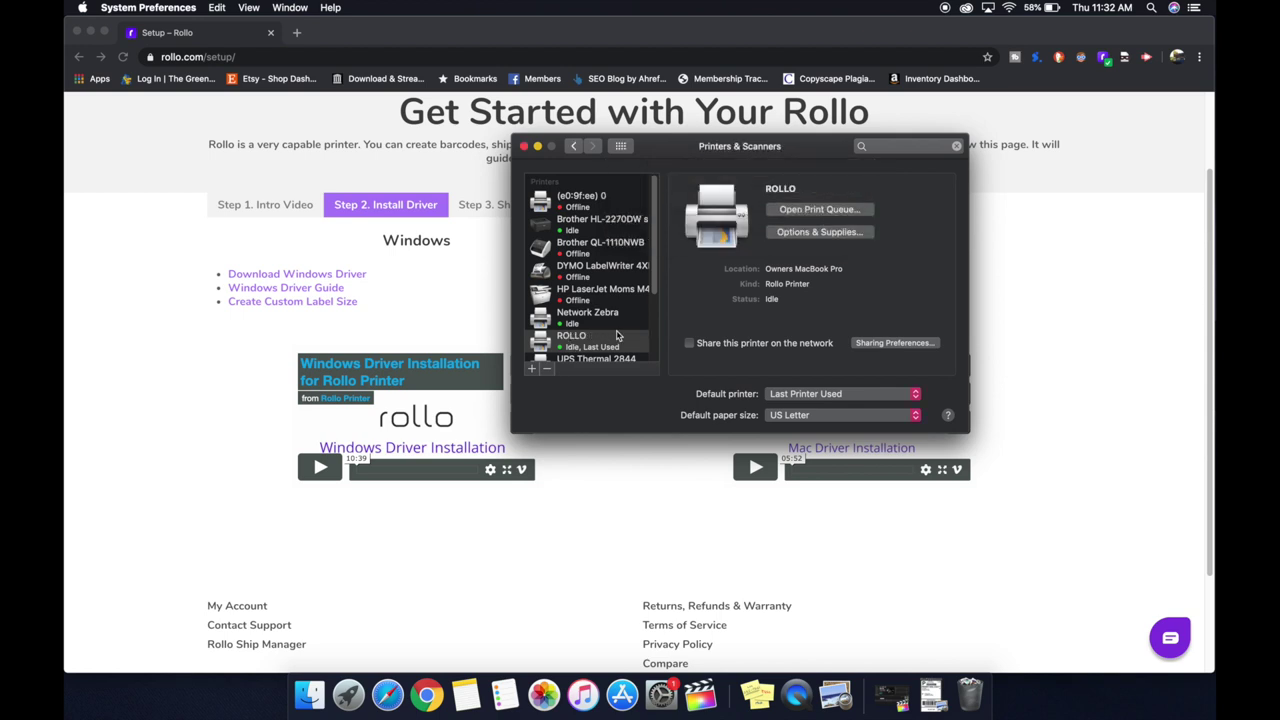
Restore the minimized Sample-Label.pdf and open its print settings.
click(930, 693)
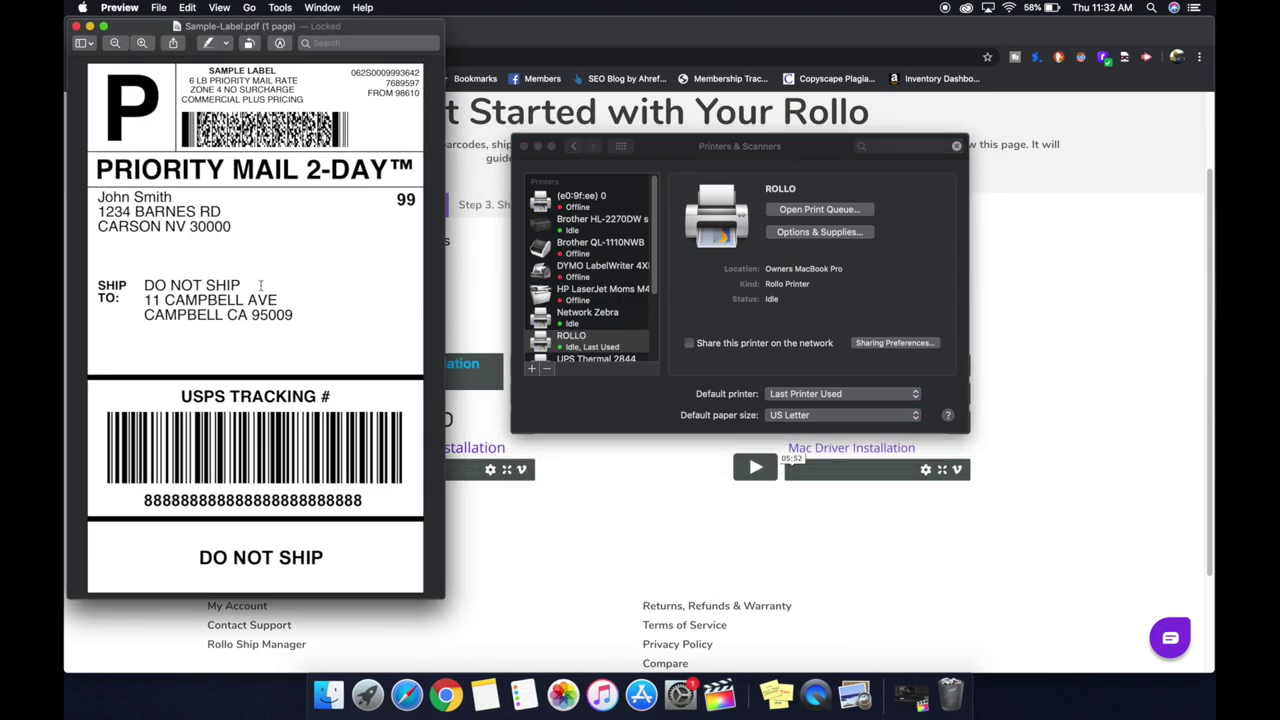
scroll(260, 286, down, 2)
click(160, 8)
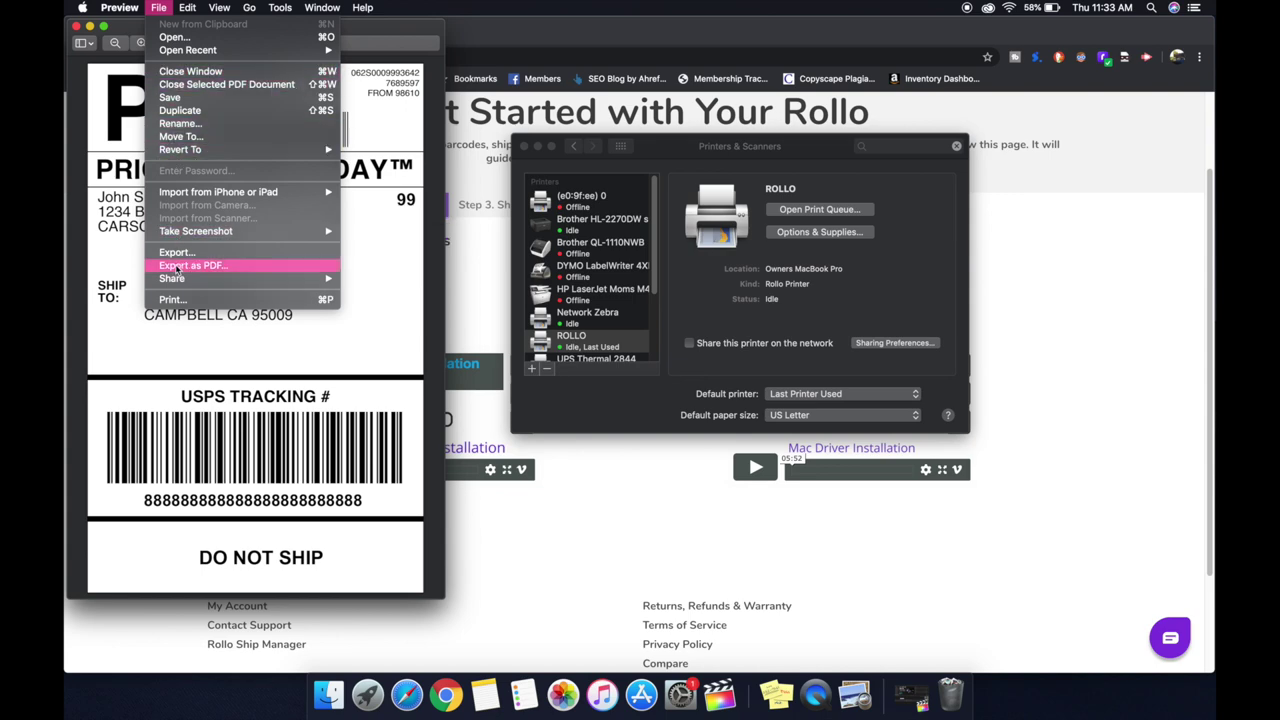
click(180, 307)
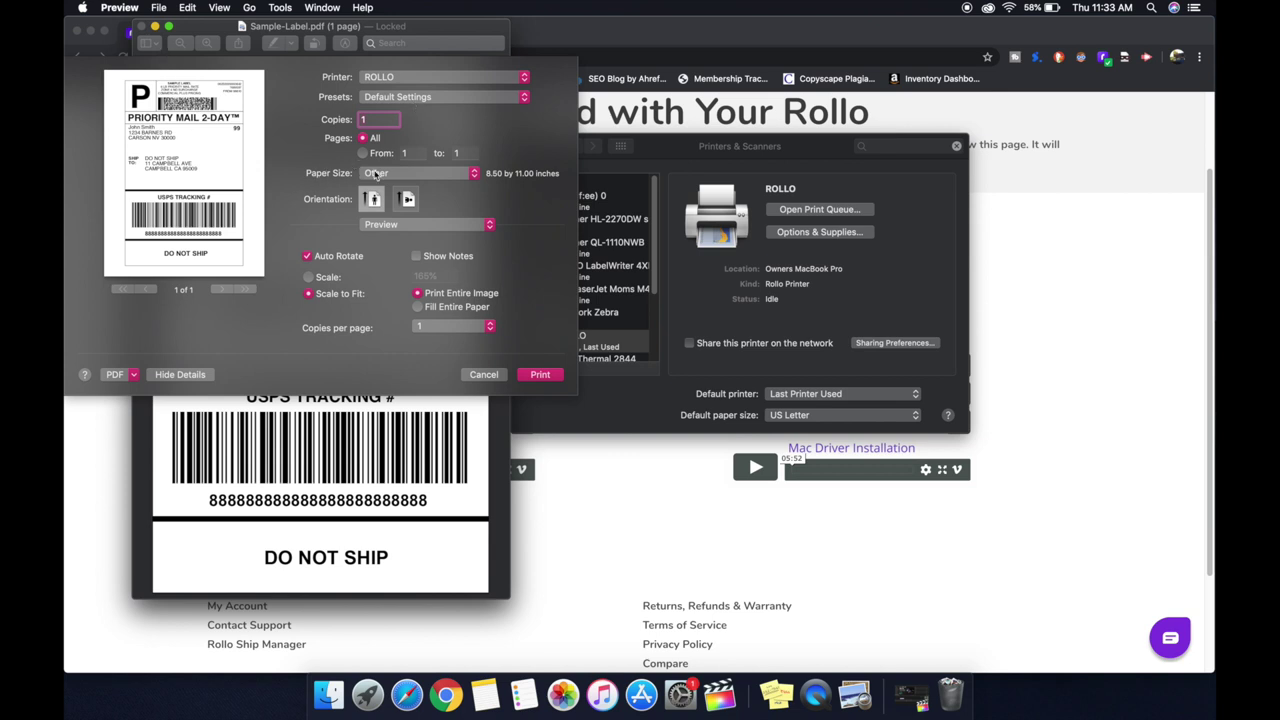
Set the sample label's paper size to 4.00x6.00" for printing.
click(440, 175)
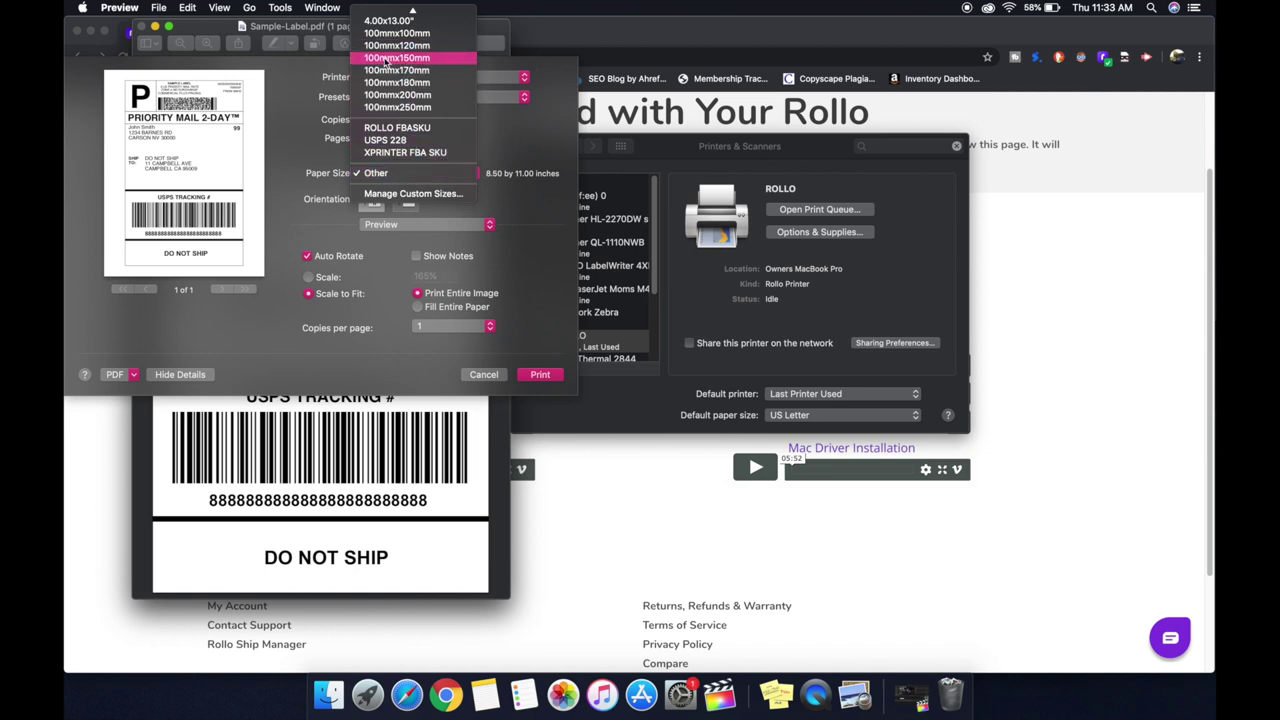
scroll(398, 60, up, 5)
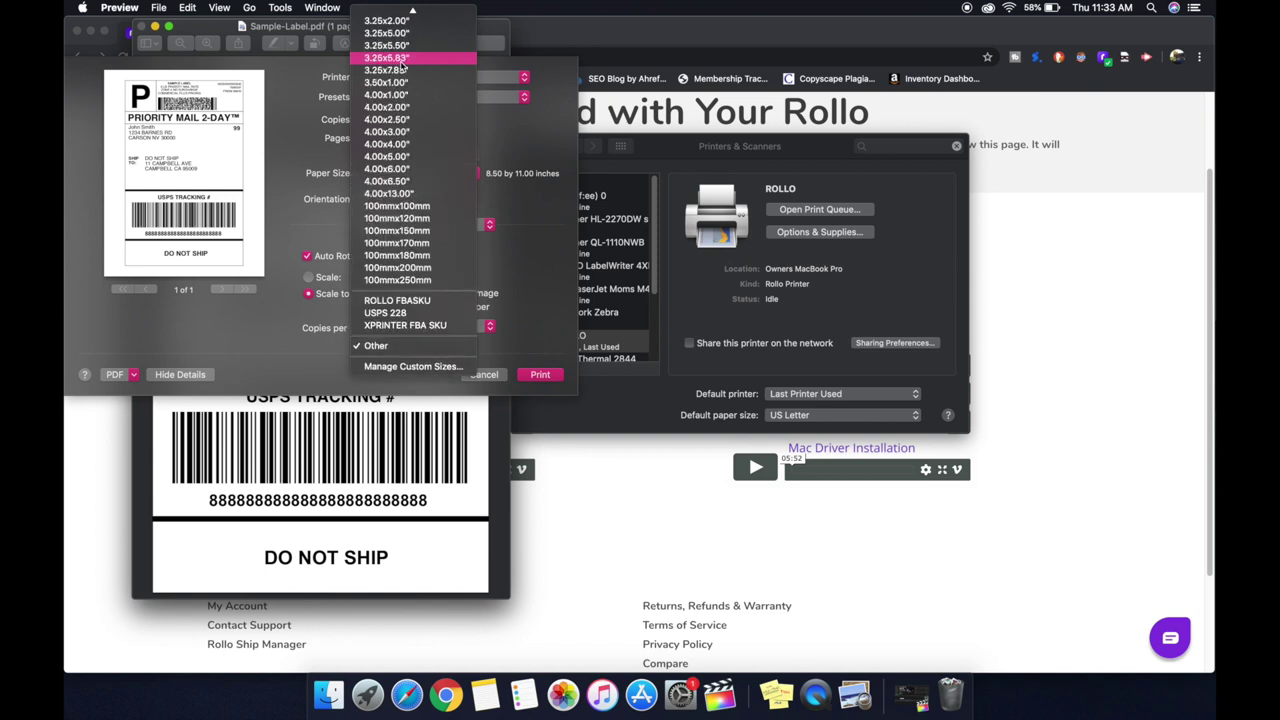
click(370, 172)
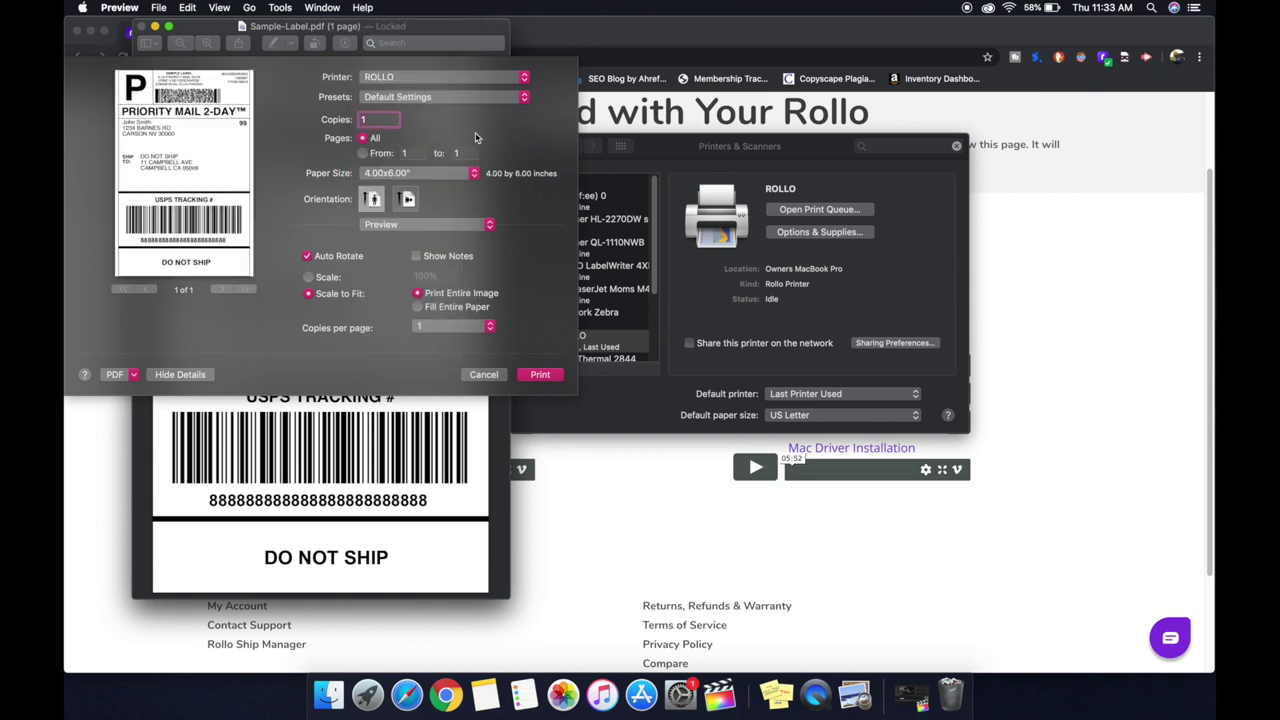
Reselect the 4.00x6.00" paper size and apply the Last Used Settings preset to the print job.
click(465, 176)
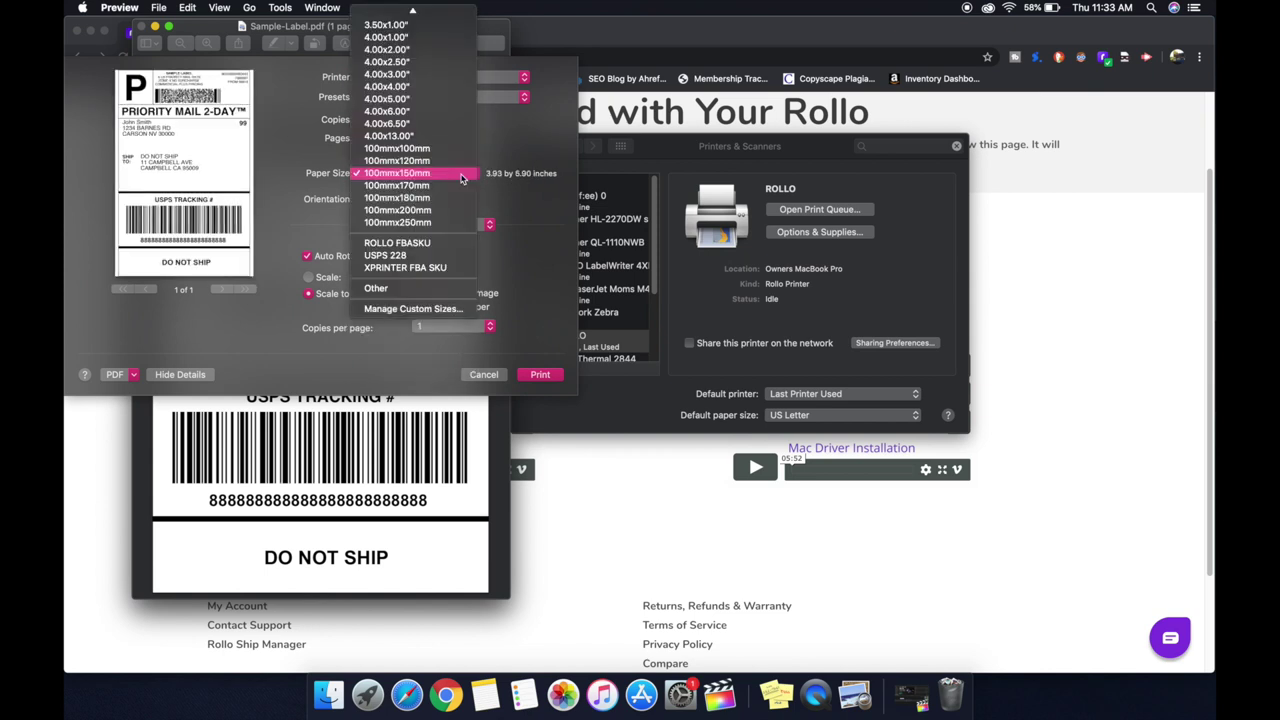
click(407, 116)
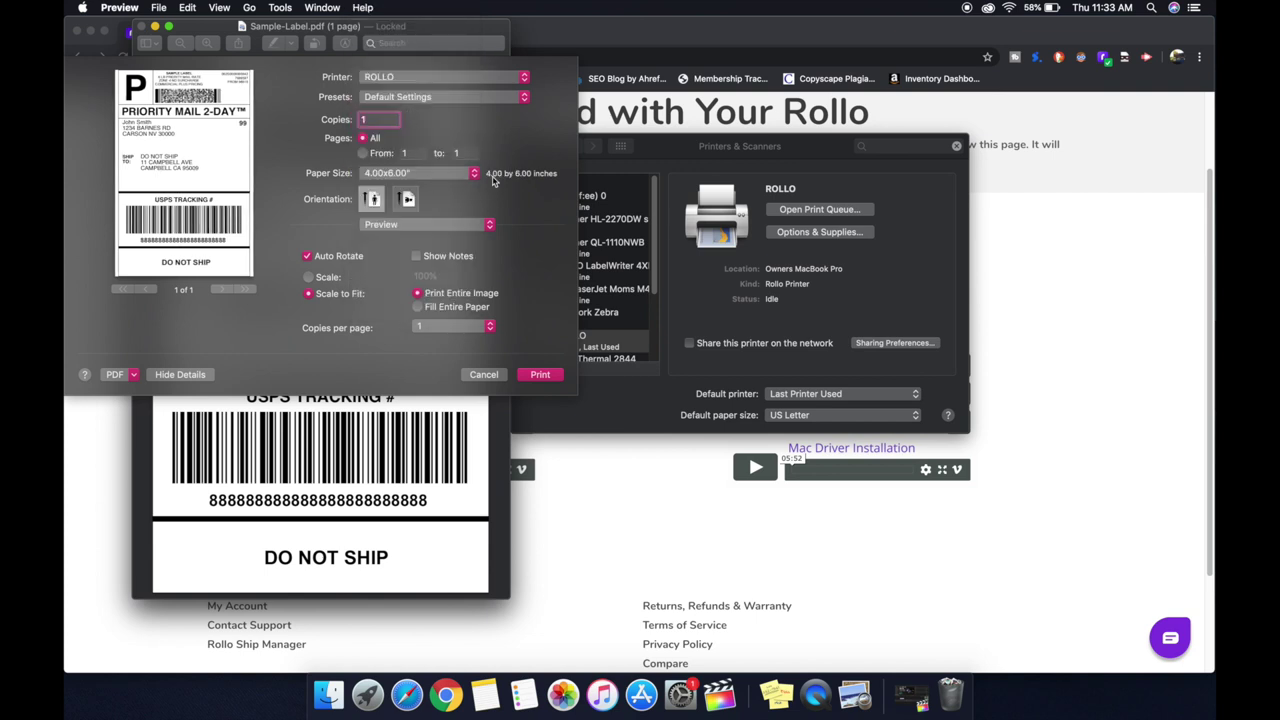
click(404, 100)
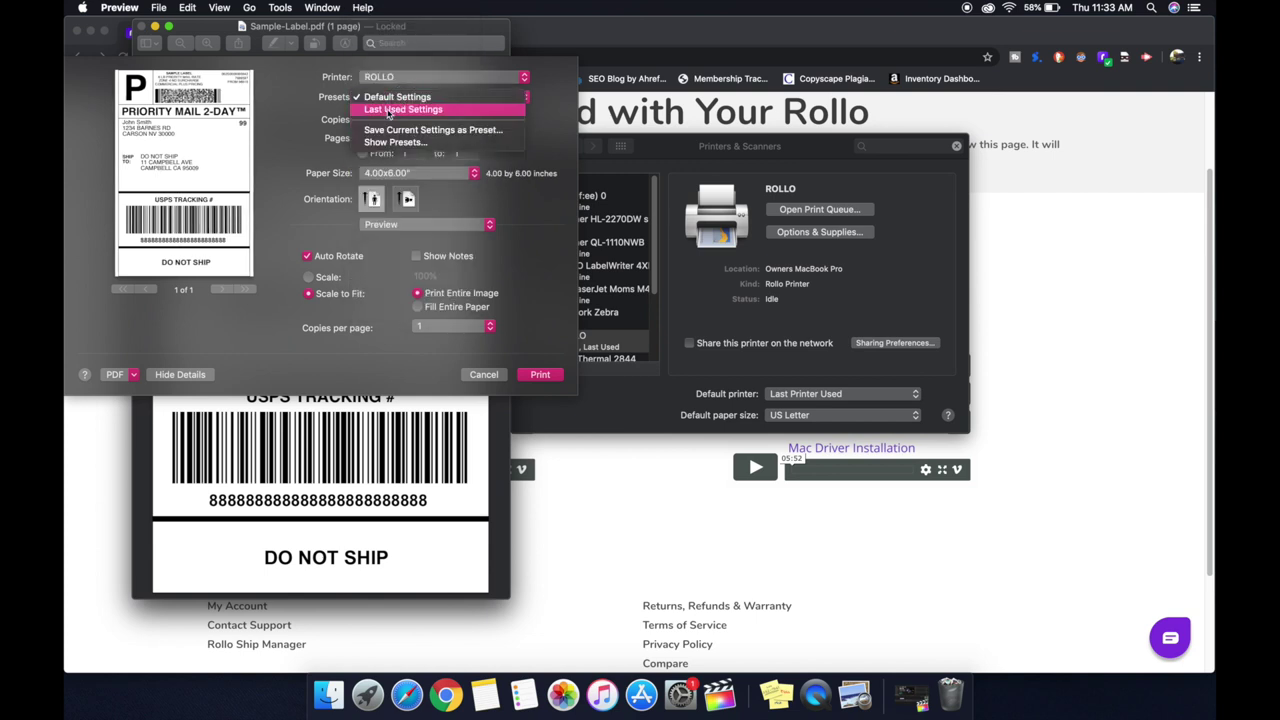
click(400, 107)
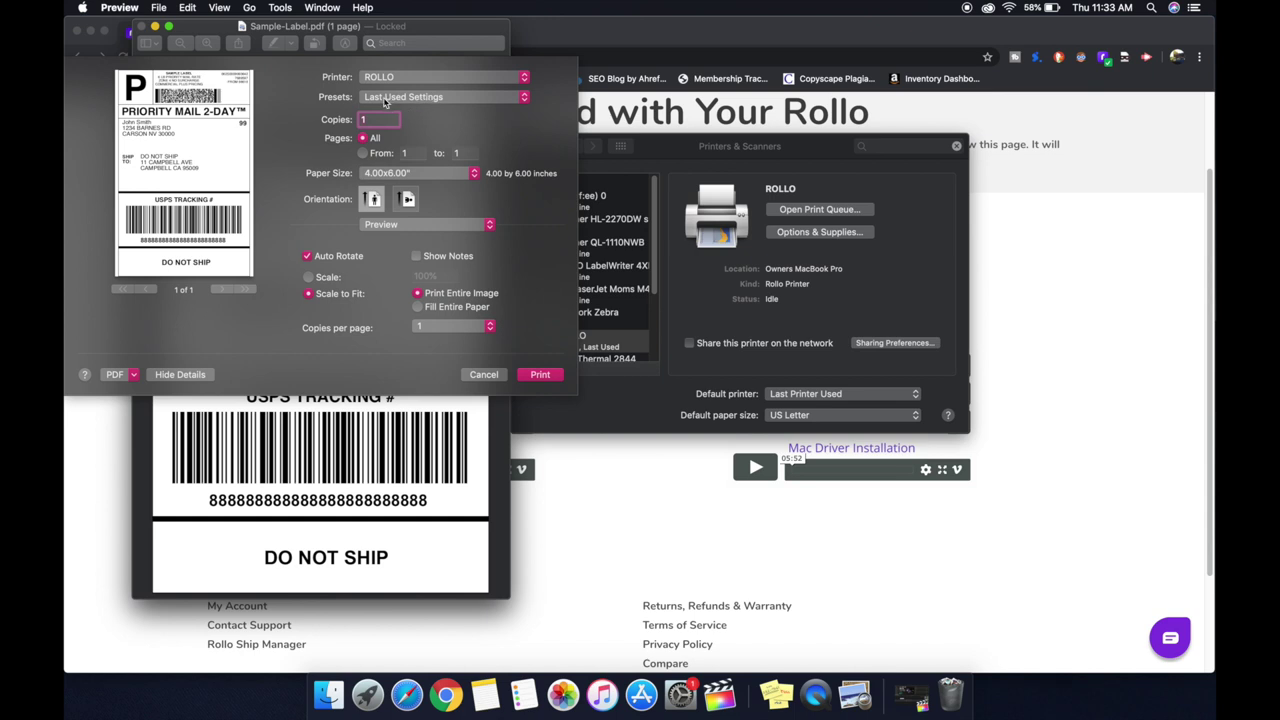
In the Printer Features settings, choose darkness 6 and set the print speed to 6 inch/sec.
click(378, 225)
click(376, 226)
click(374, 230)
click(398, 290)
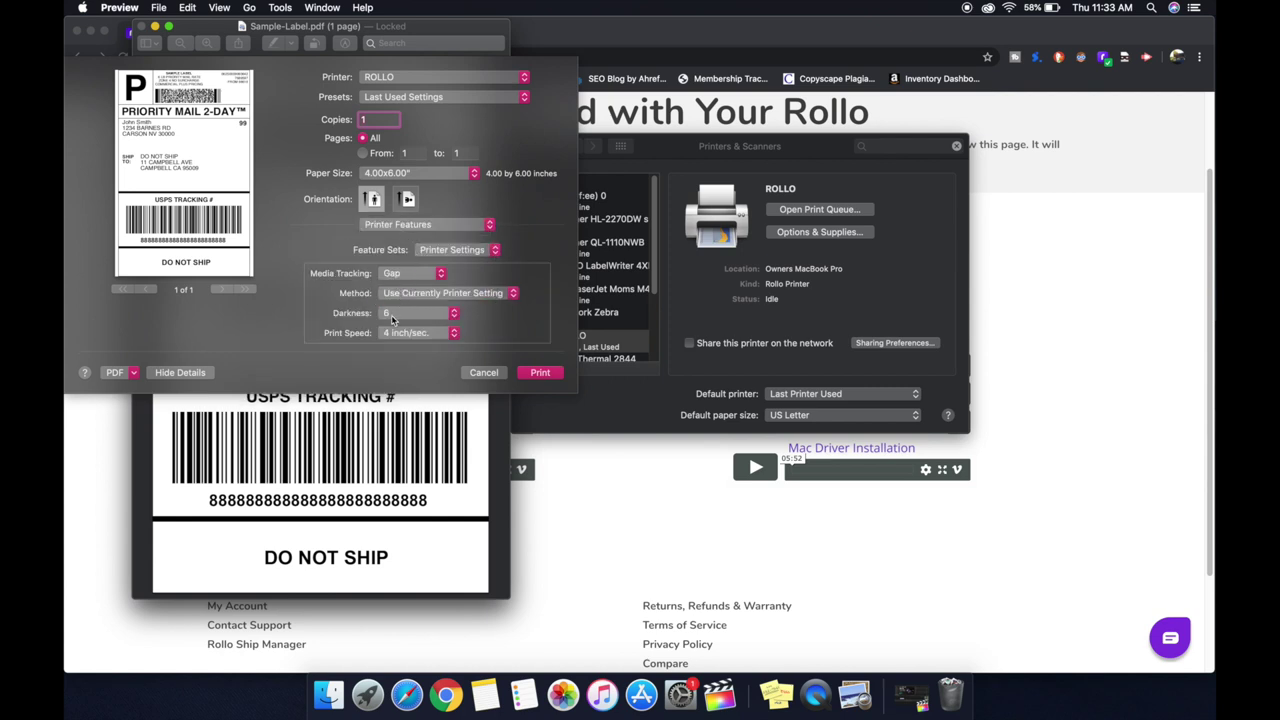
click(398, 313)
click(398, 314)
click(400, 336)
click(402, 334)
click(405, 336)
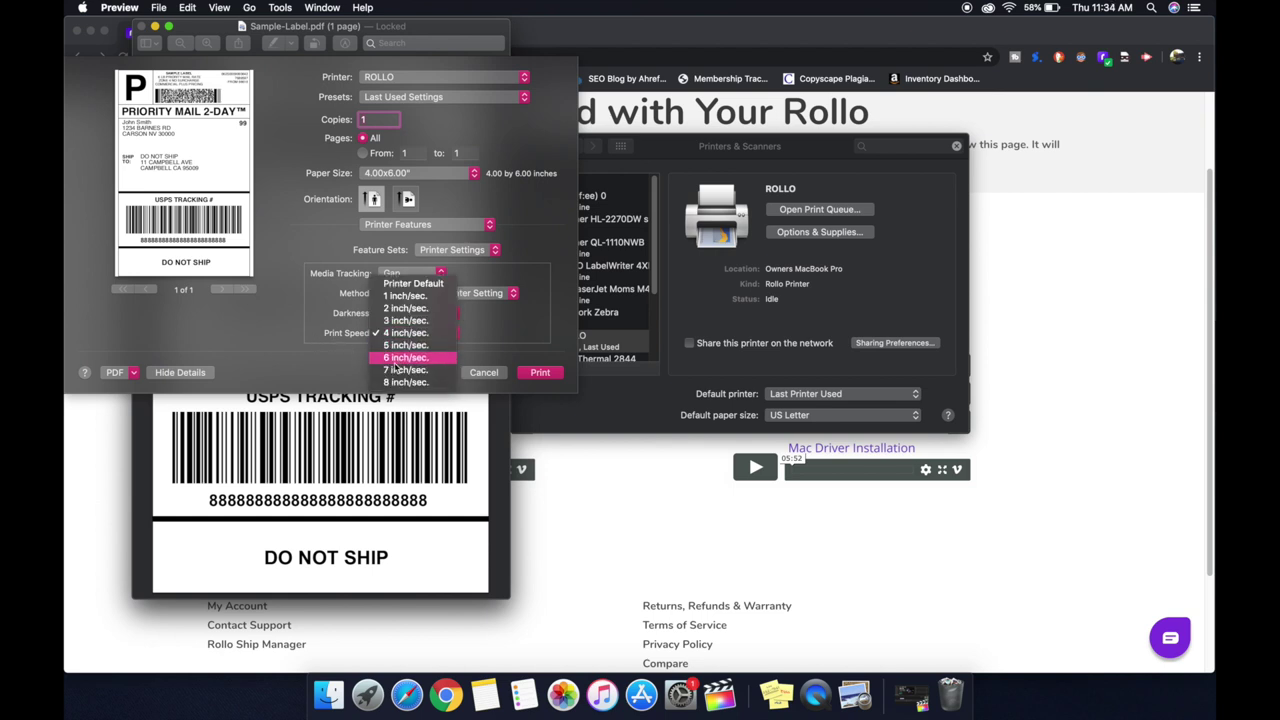
click(405, 357)
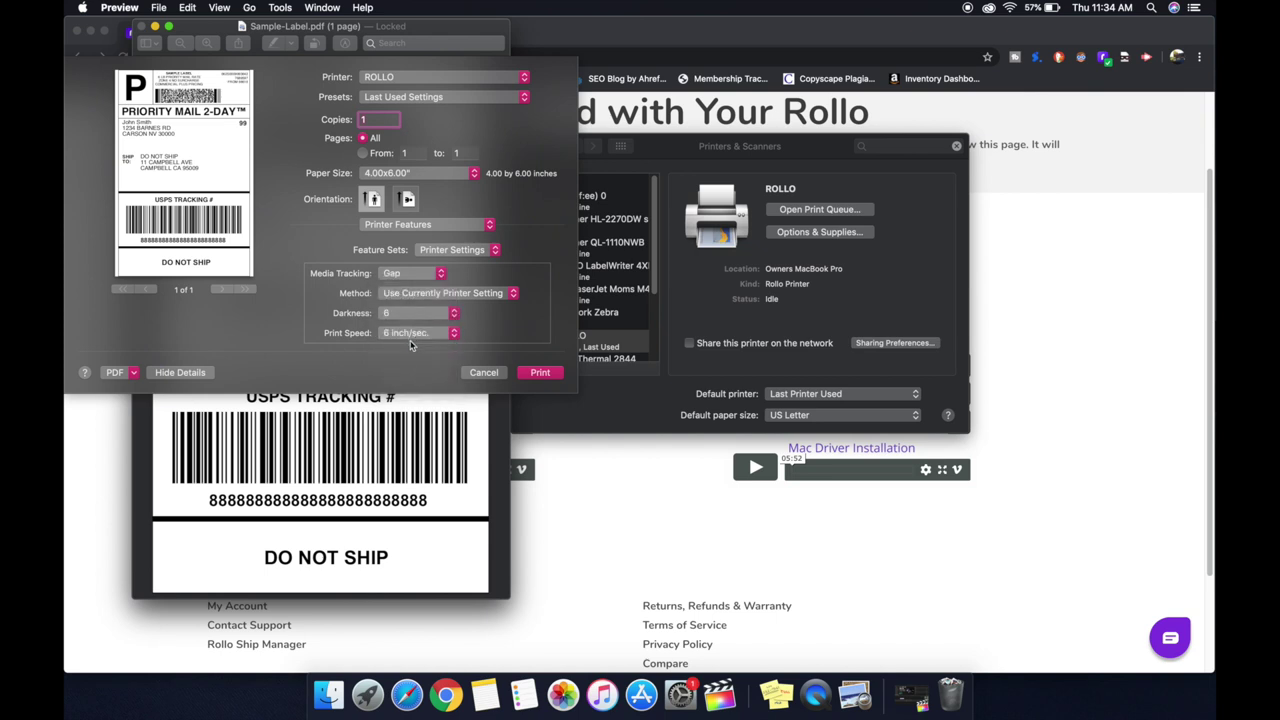
Review the print speed and darkness options, keeping 6 inch/sec and 6, and print one copy of the sample label on ROLLO.
click(412, 340)
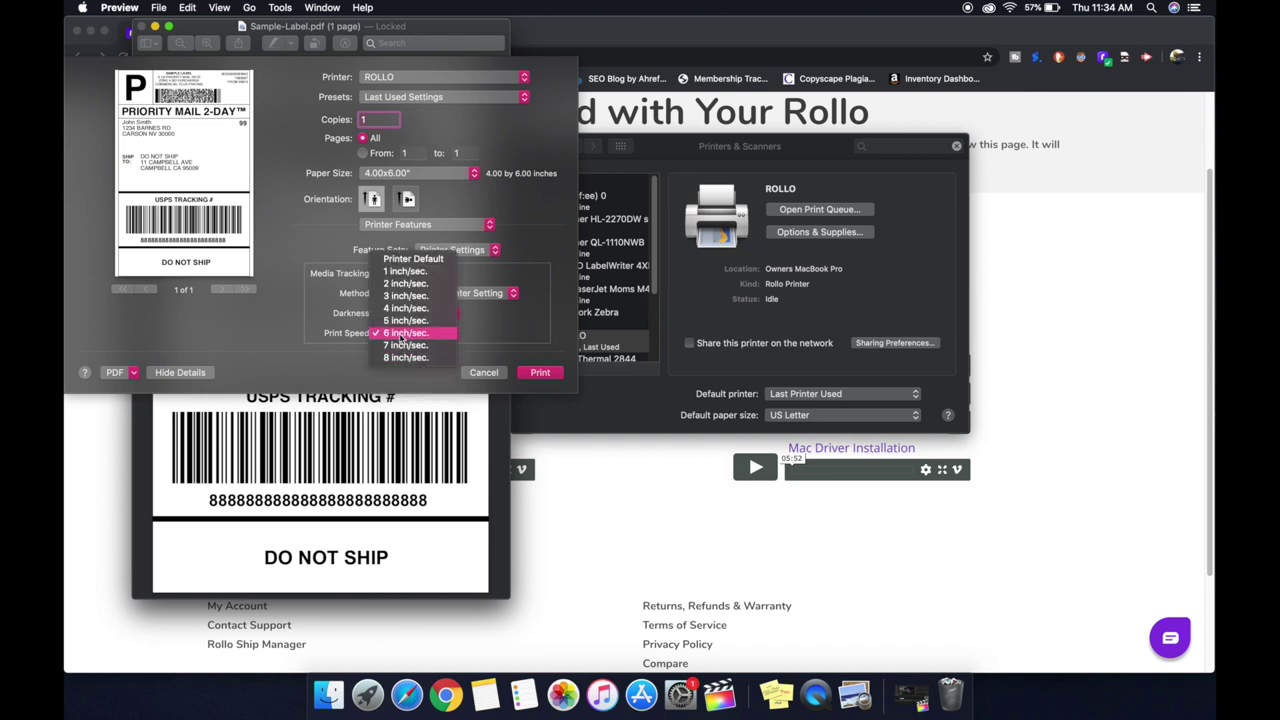
click(403, 334)
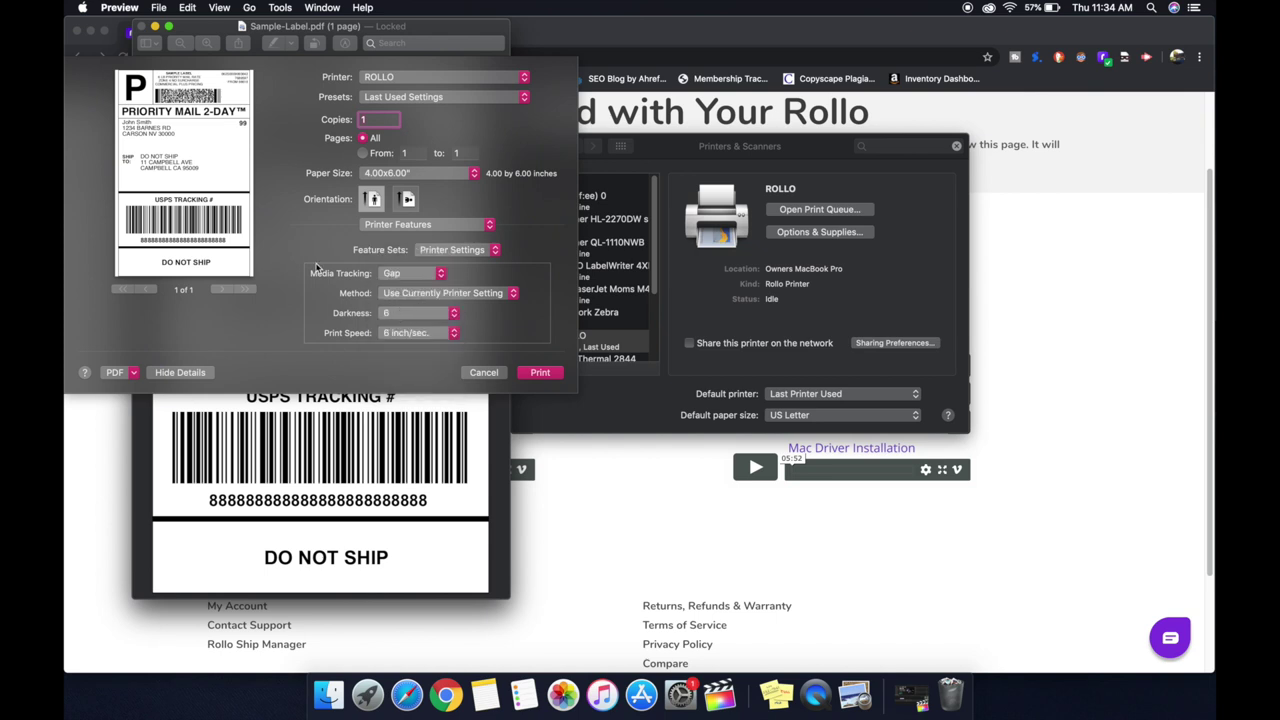
click(408, 312)
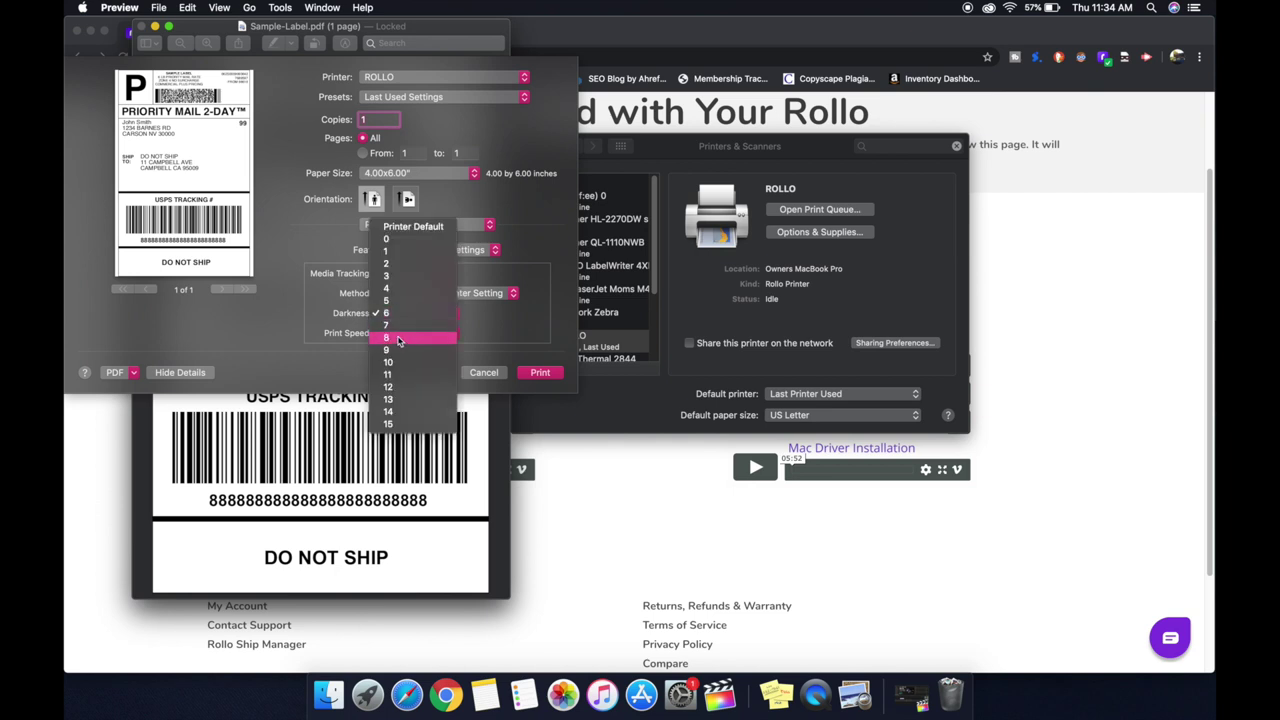
click(390, 327)
click(387, 334)
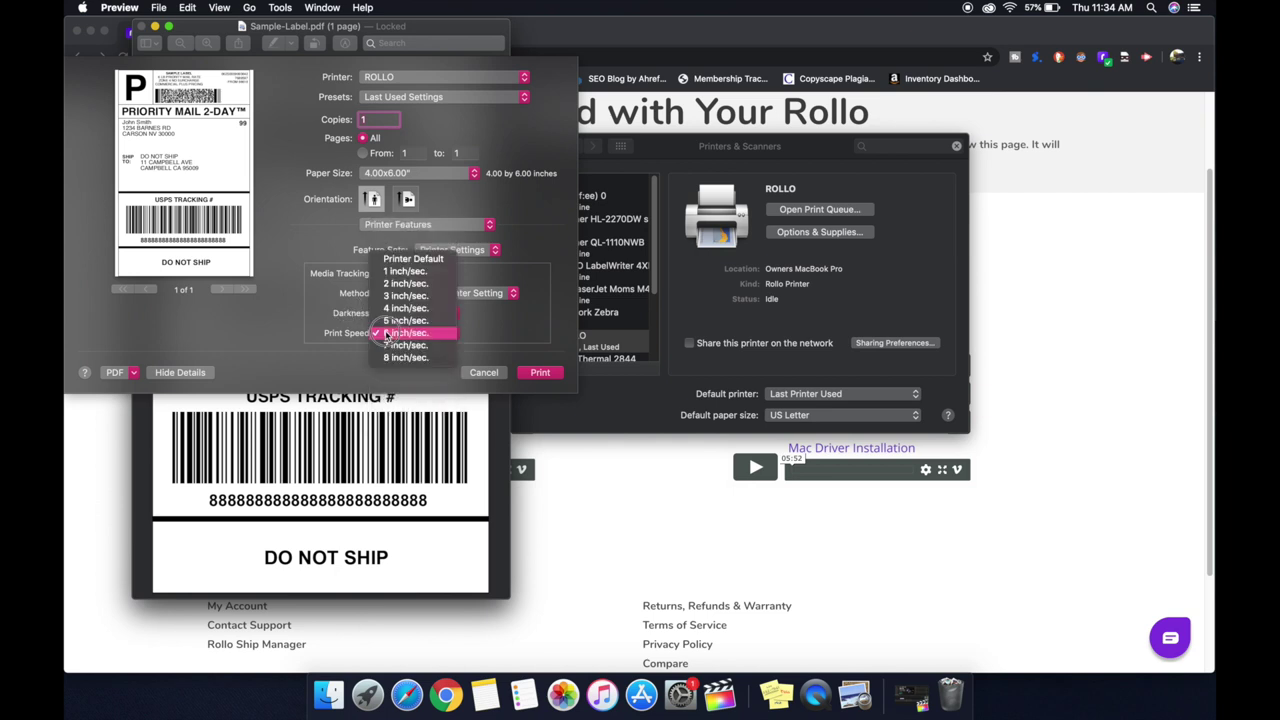
click(326, 340)
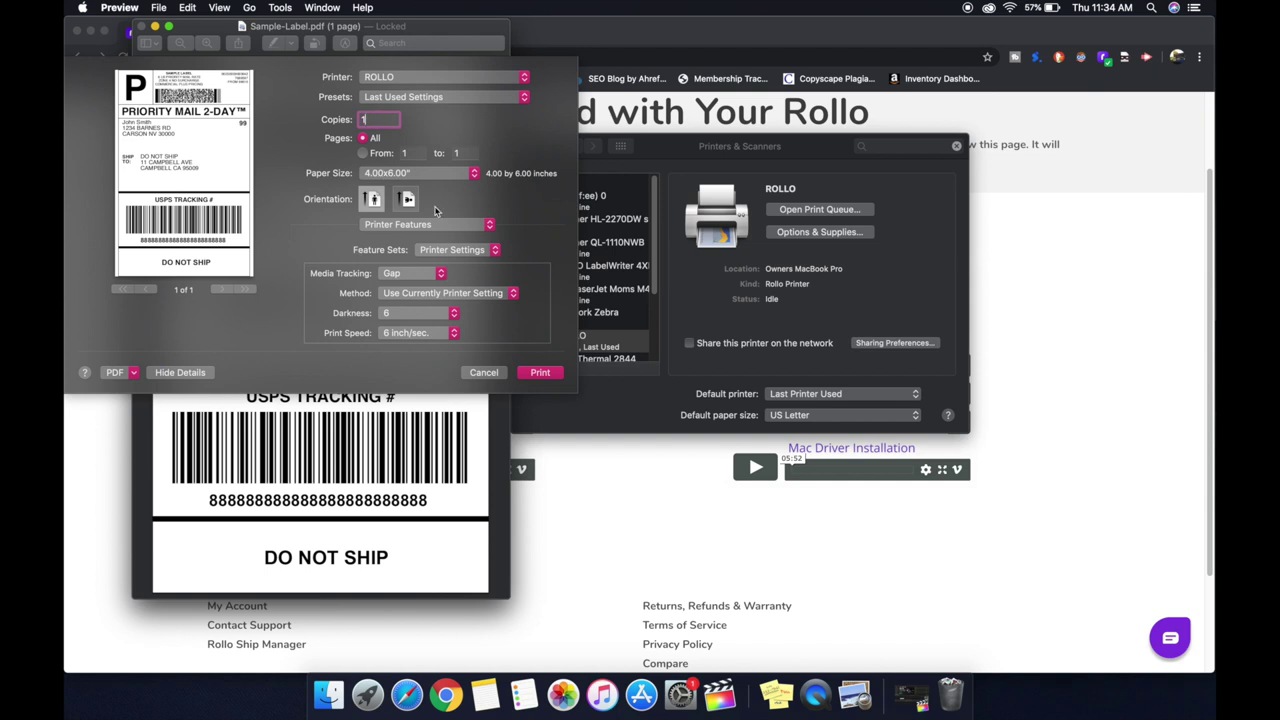
click(539, 372)
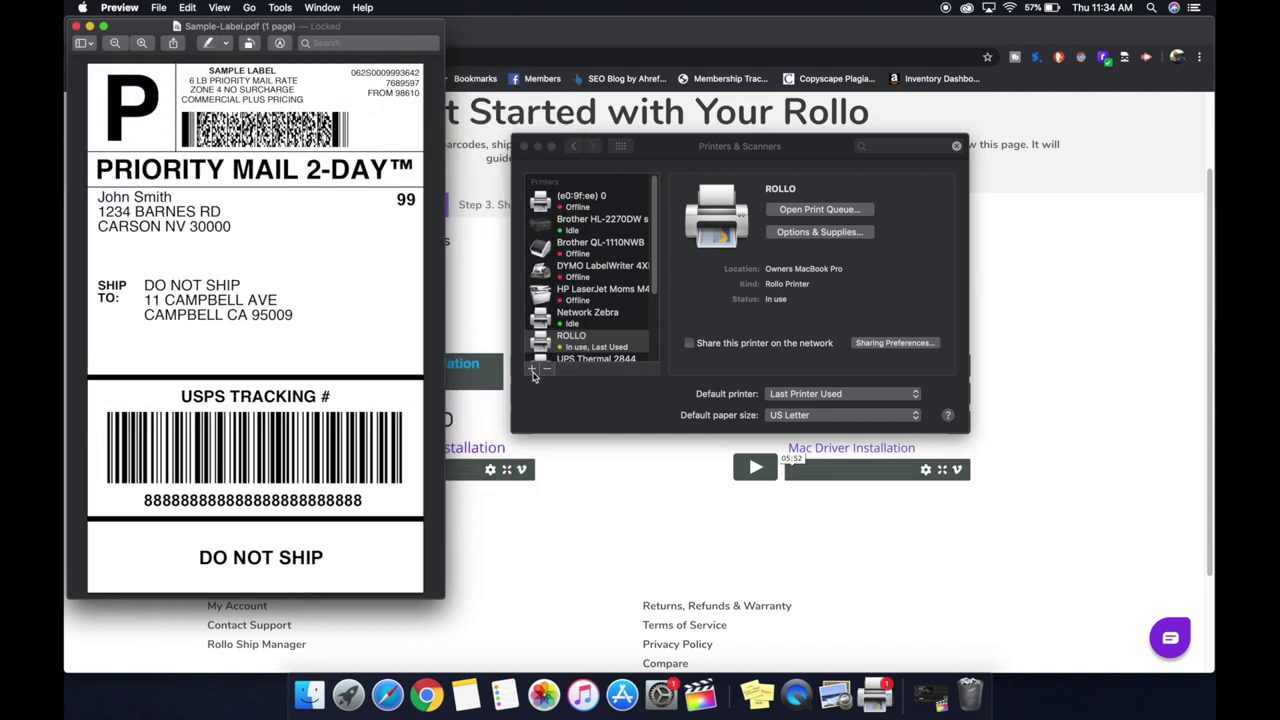